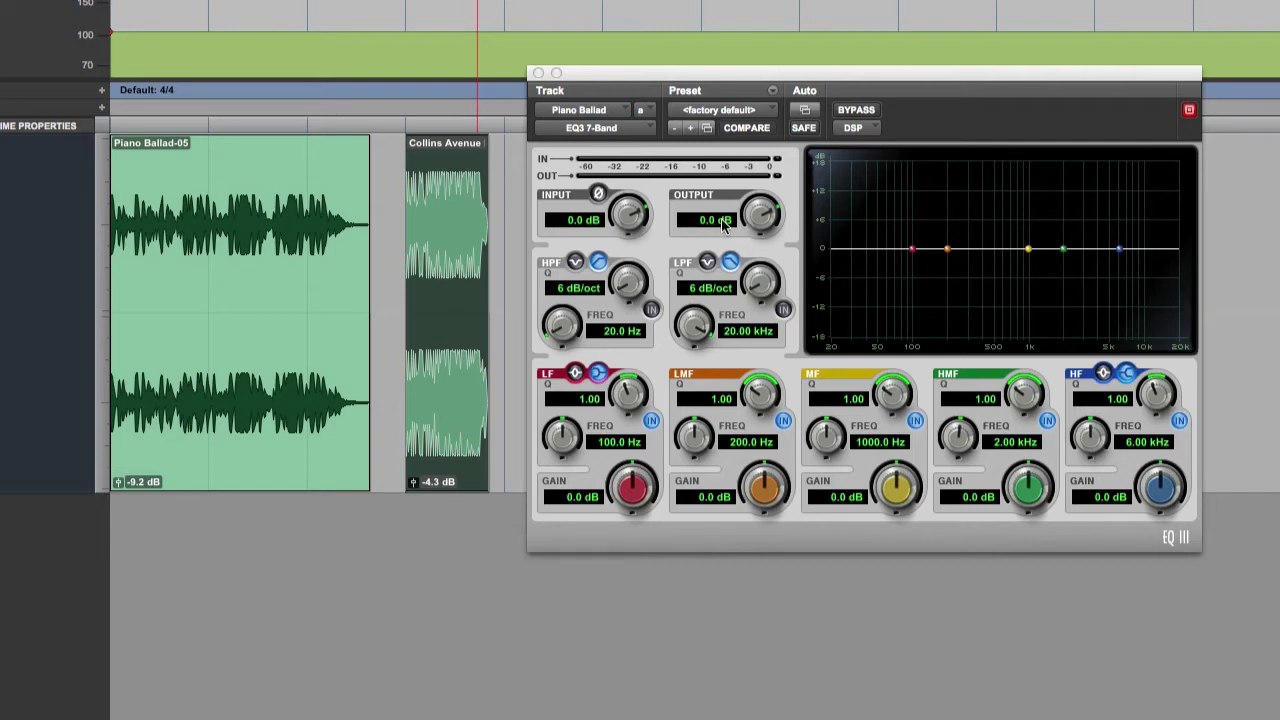
Play the Collins Avenue clip while trying mid and high-mid moves, leaving high-mid at 2.08 kHz, 0.1 dB.
mouse_move(1028, 248)
mouse_down()
mouse_move(1032, 268)
mouse_move(1028, 178)
mouse_move(1027, 255)
mouse_up()
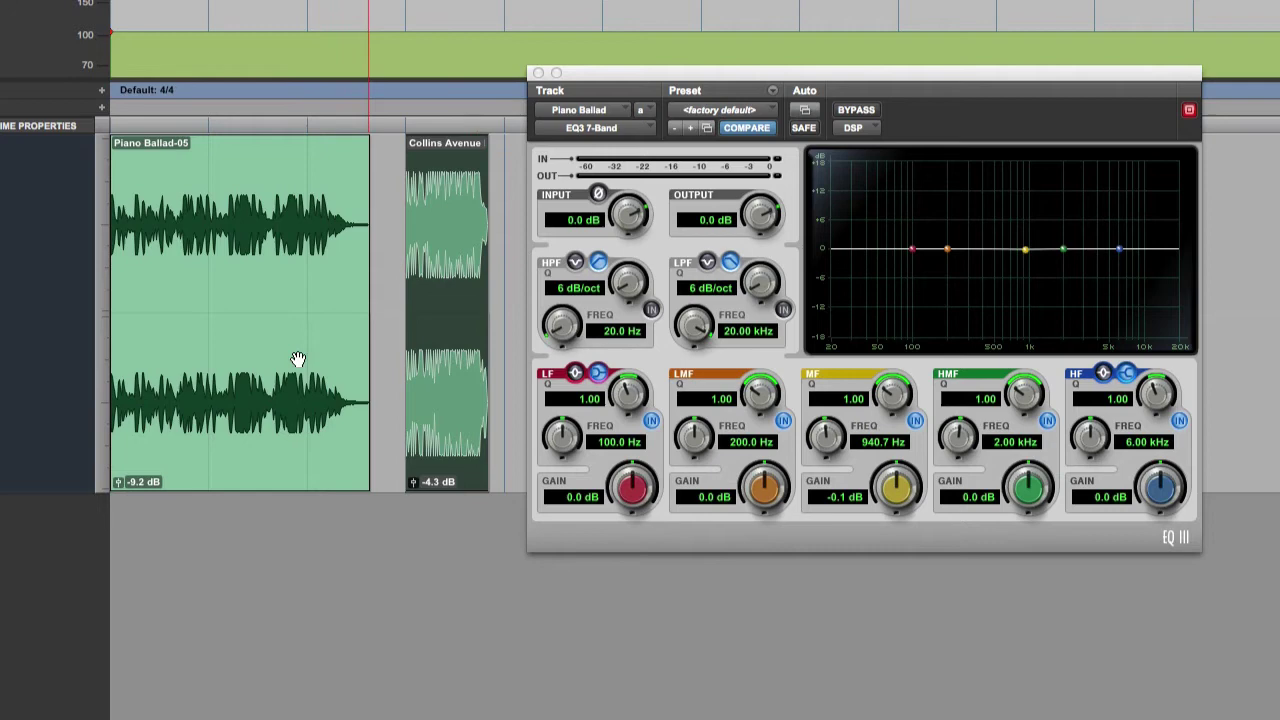
click(459, 445)
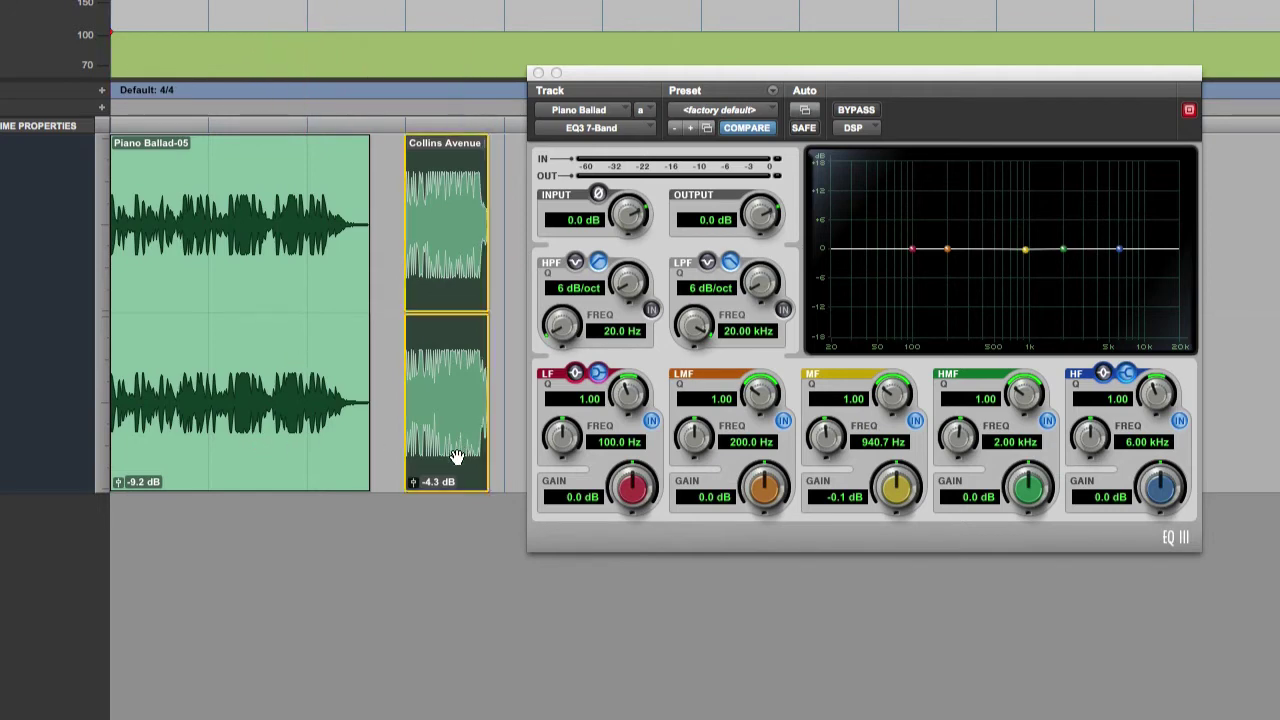
key(space)
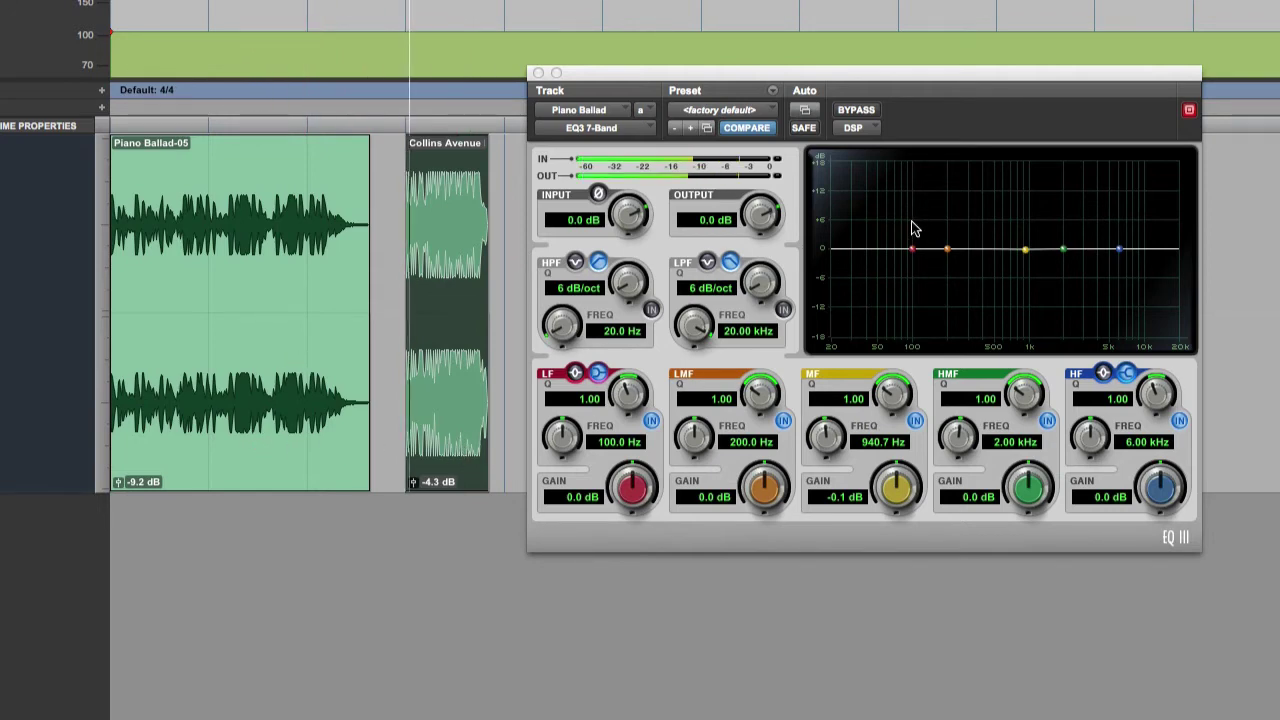
mouse_move(1064, 251)
mouse_down()
mouse_move(1068, 224)
mouse_move(1064, 250)
mouse_up()
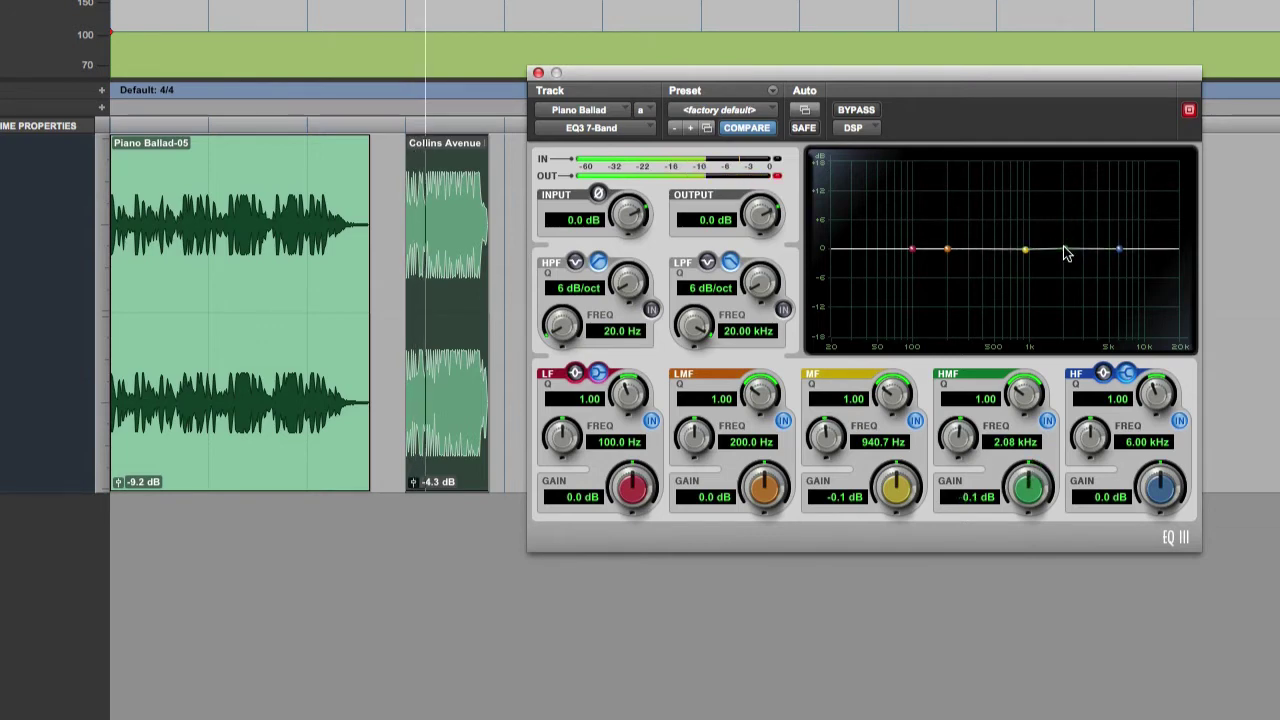
click(778, 176)
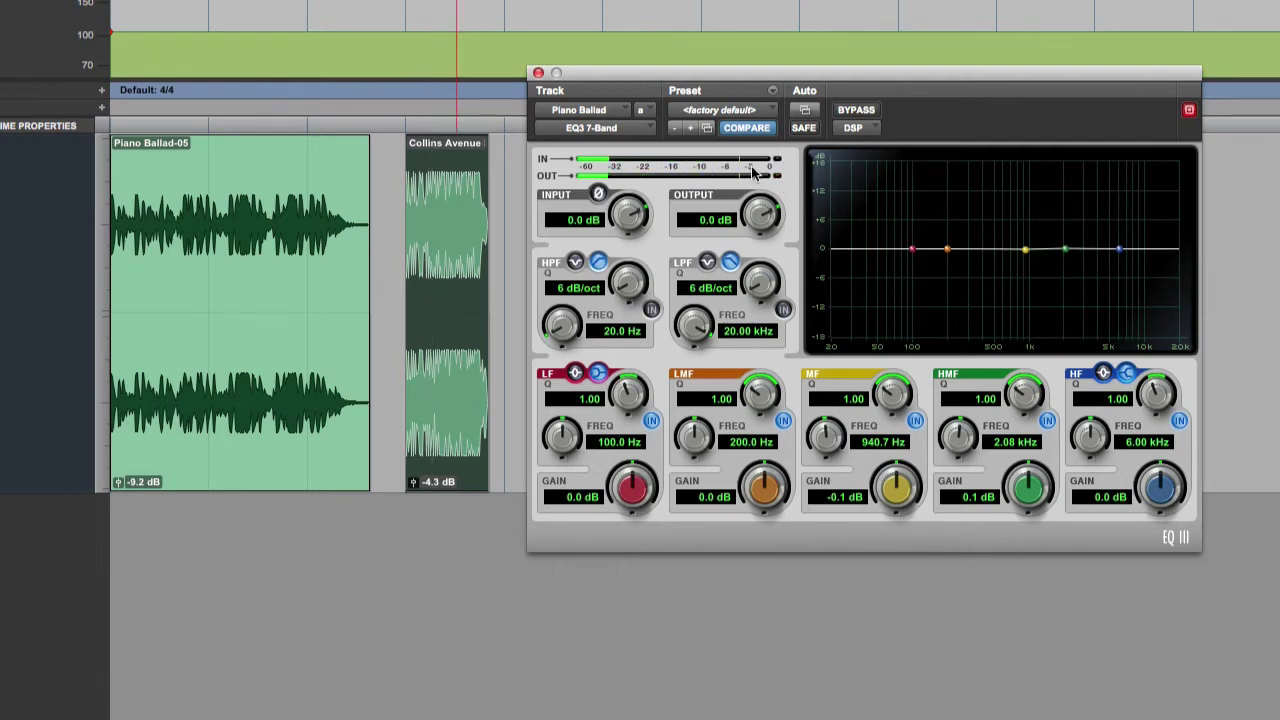
click(598, 194)
click(598, 194)
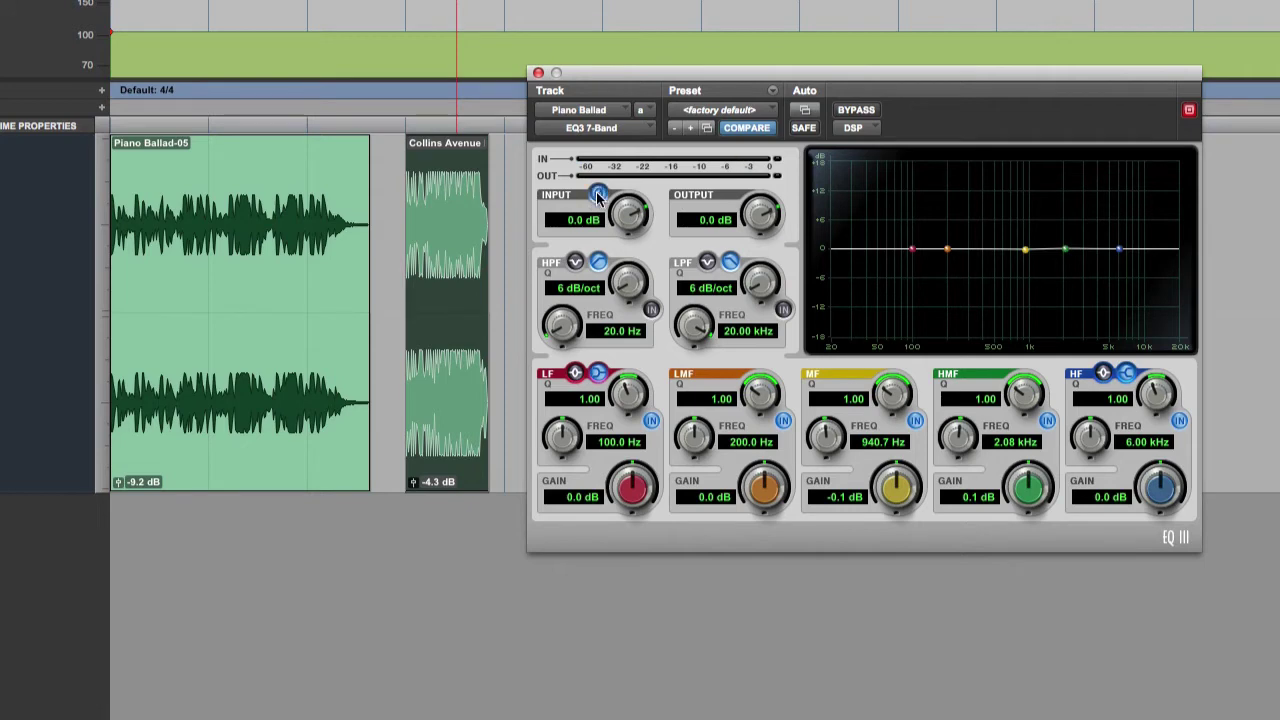
click(598, 195)
click(598, 195)
click(598, 195)
click(598, 195)
click(598, 195)
click(598, 195)
click(598, 195)
click(598, 195)
click(598, 195)
click(598, 195)
click(598, 195)
click(598, 195)
click(598, 195)
click(598, 195)
click(598, 195)
click(598, 195)
key(space)
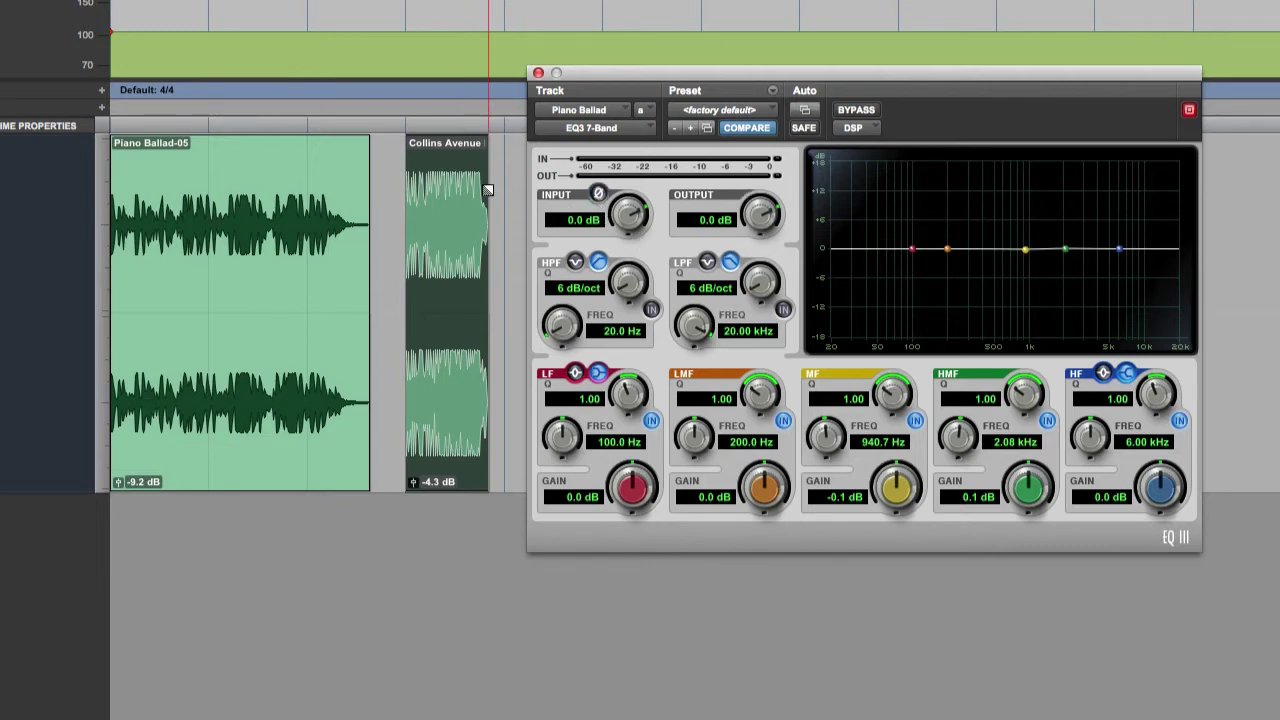
click(598, 195)
click(598, 195)
click(598, 195)
click(598, 195)
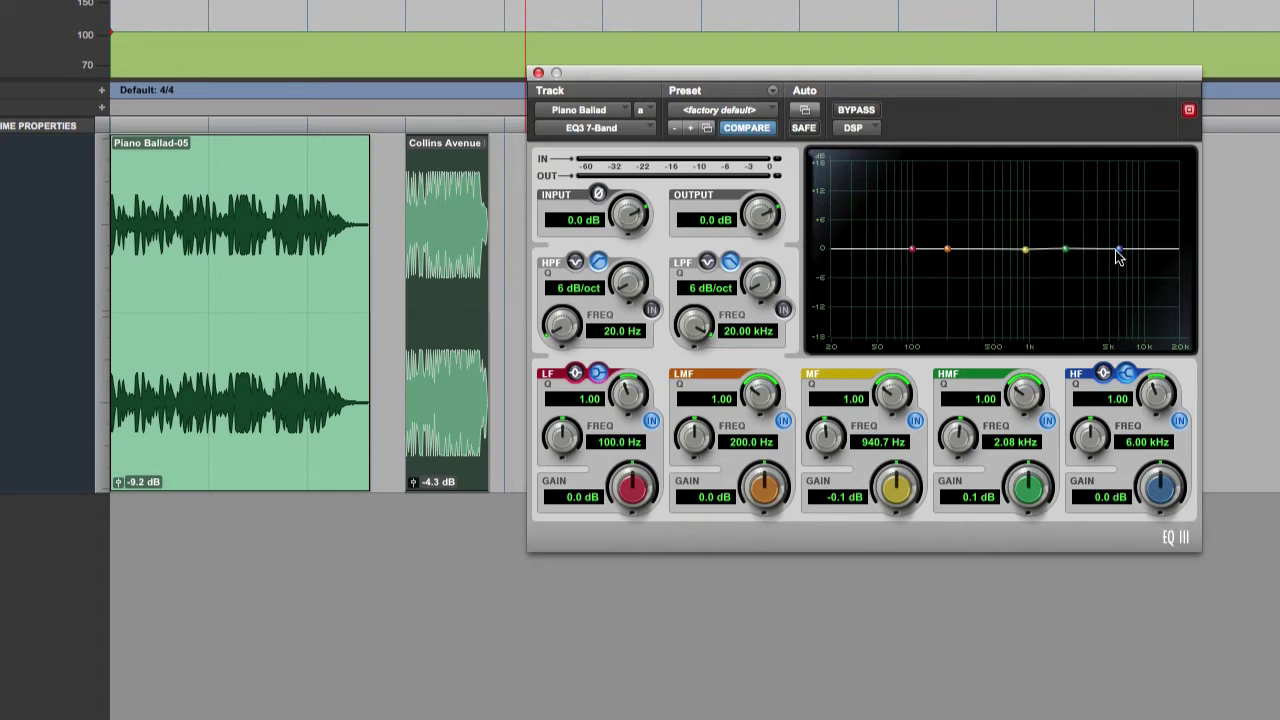
Play Piano Ballad-05 and set HF -2.2 dB at 4.89 kHz, HMF +2.2 dB at 1.64 kHz, LMF +2.6 dB at 204 Hz.
click(443, 460)
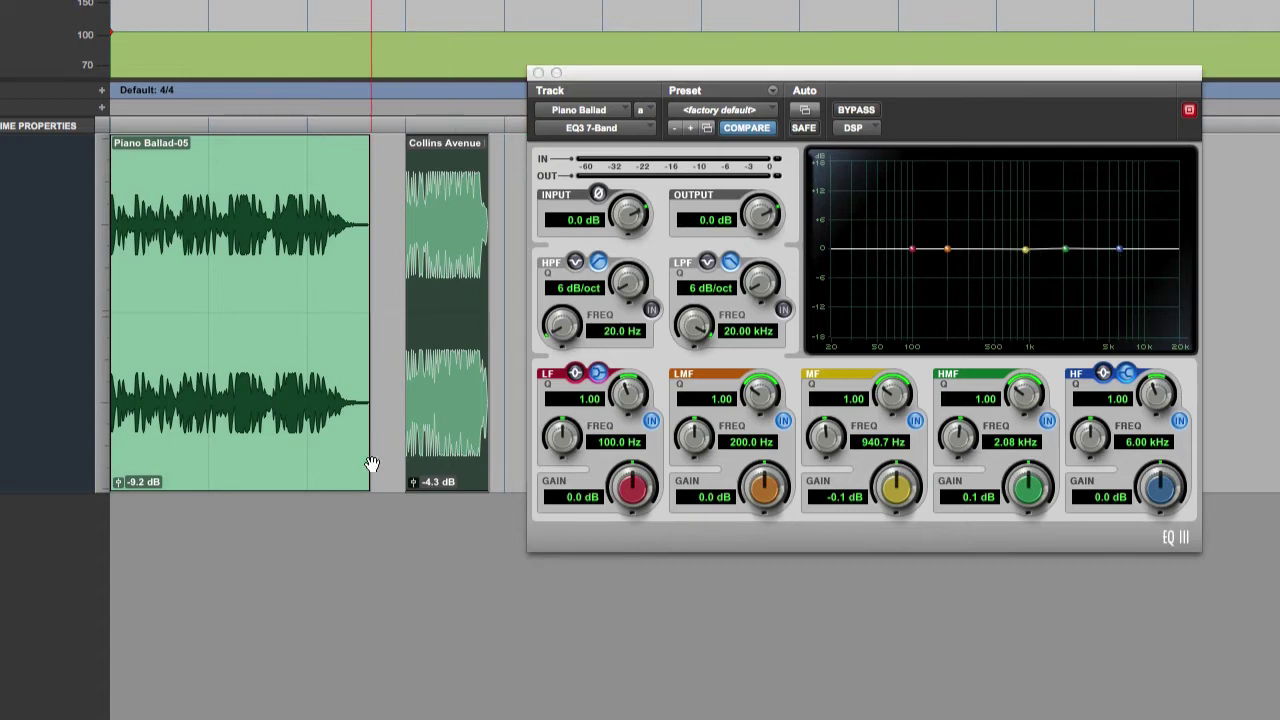
click(340, 465)
click(337, 465)
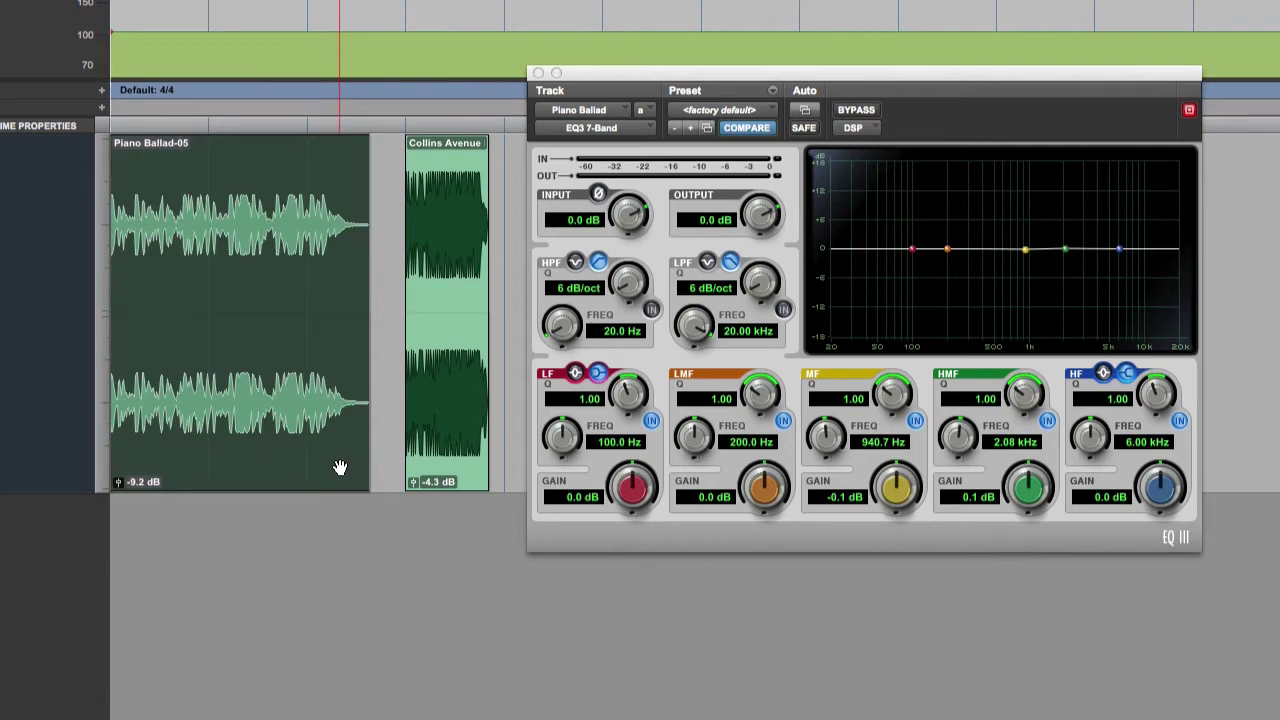
key(space)
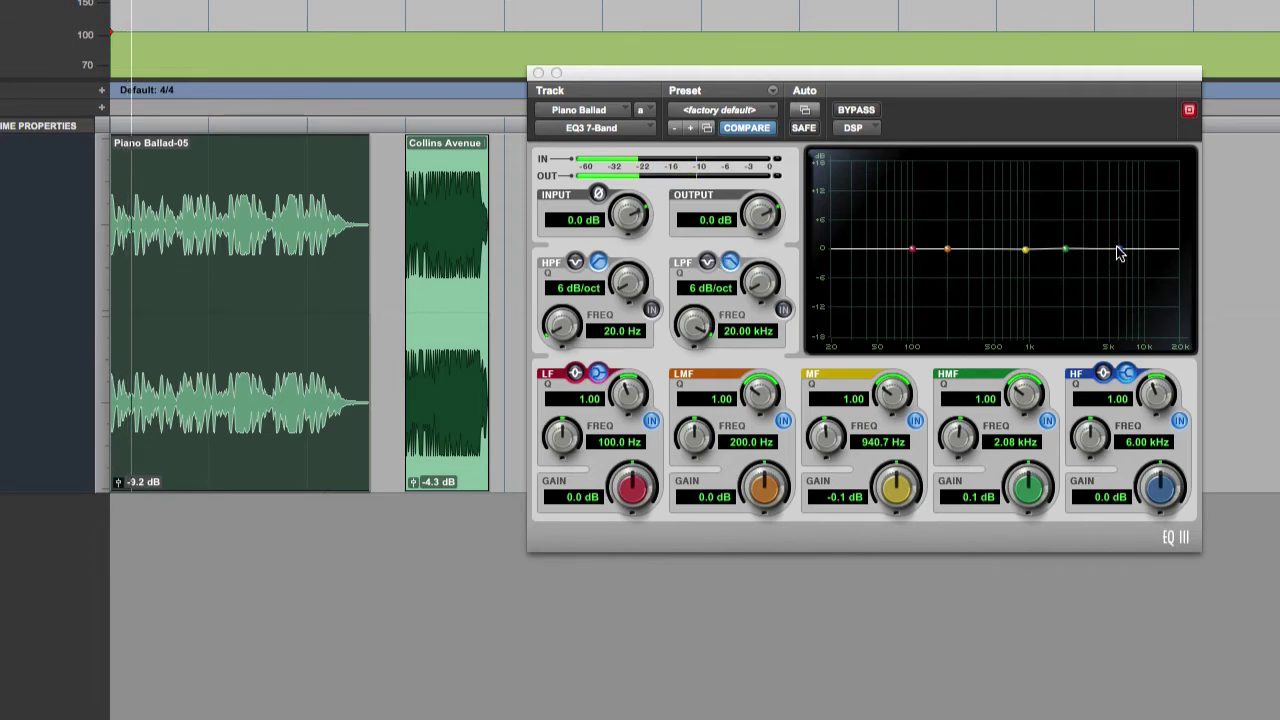
drag(1116, 246, 1050, 243)
drag(947, 248, 950, 243)
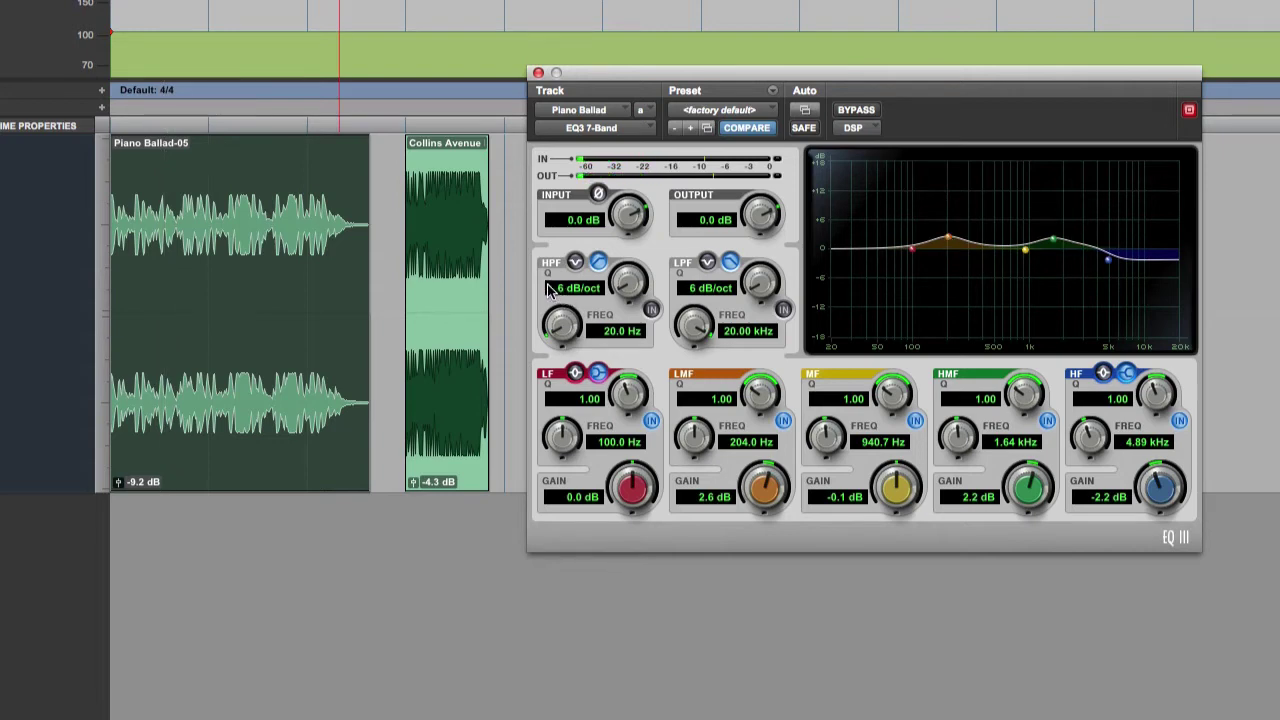
Load the <factory default> preset and switch the high-pass filter on.
click(701, 109)
click(728, 109)
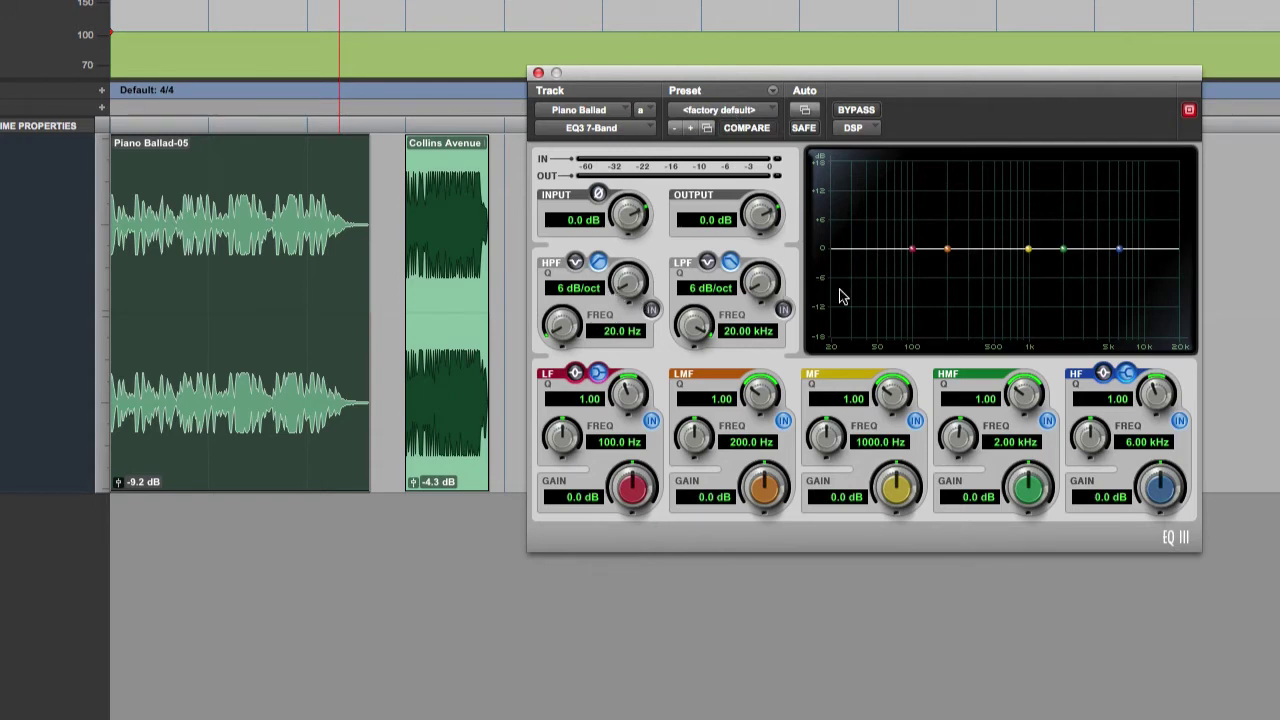
click(651, 312)
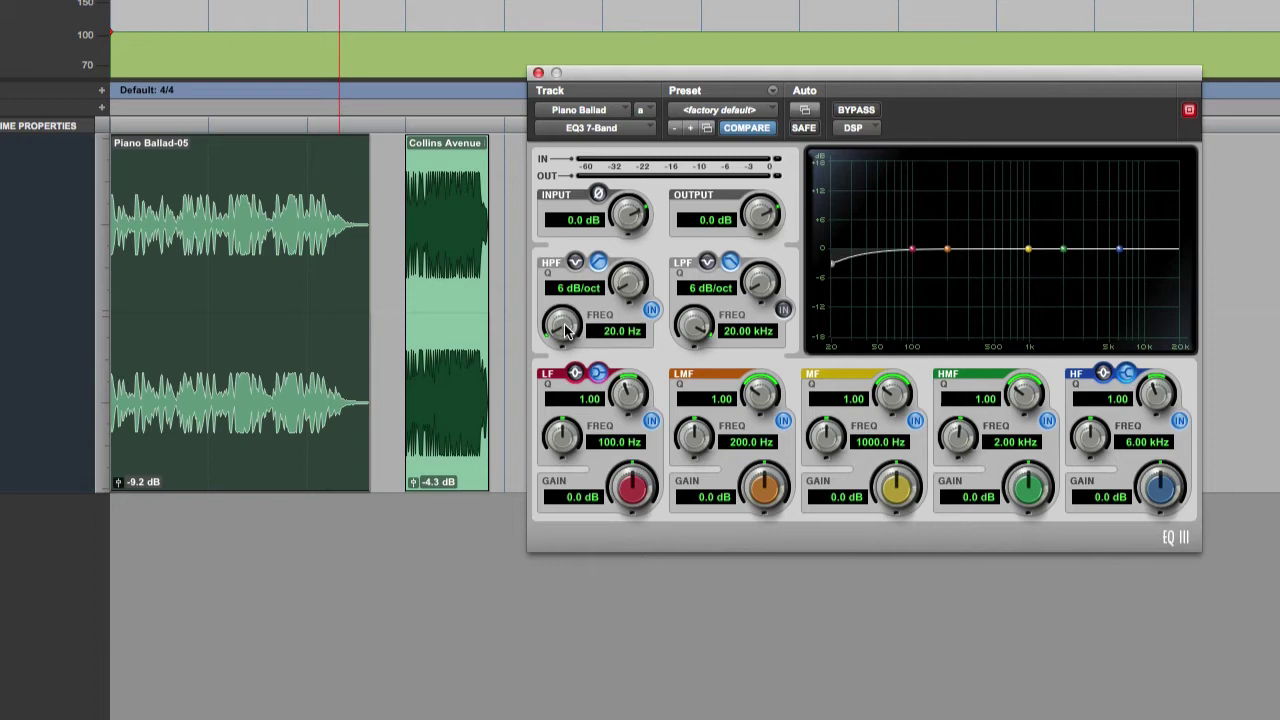
Try other high-pass cutoffs, slopes and the notch type, returning to a 20 Hz, 6 dB/oct high-pass.
drag(568, 328, 575, 370)
drag(630, 285, 560, 342)
click(575, 262)
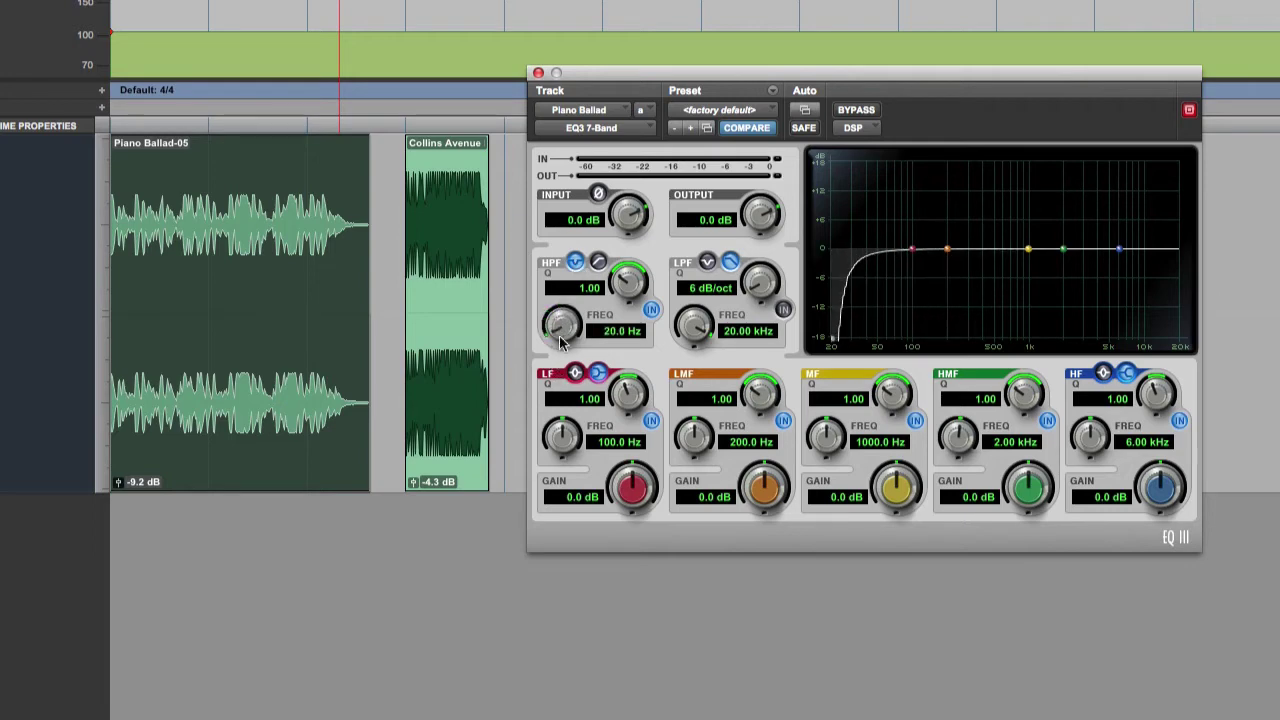
click(598, 262)
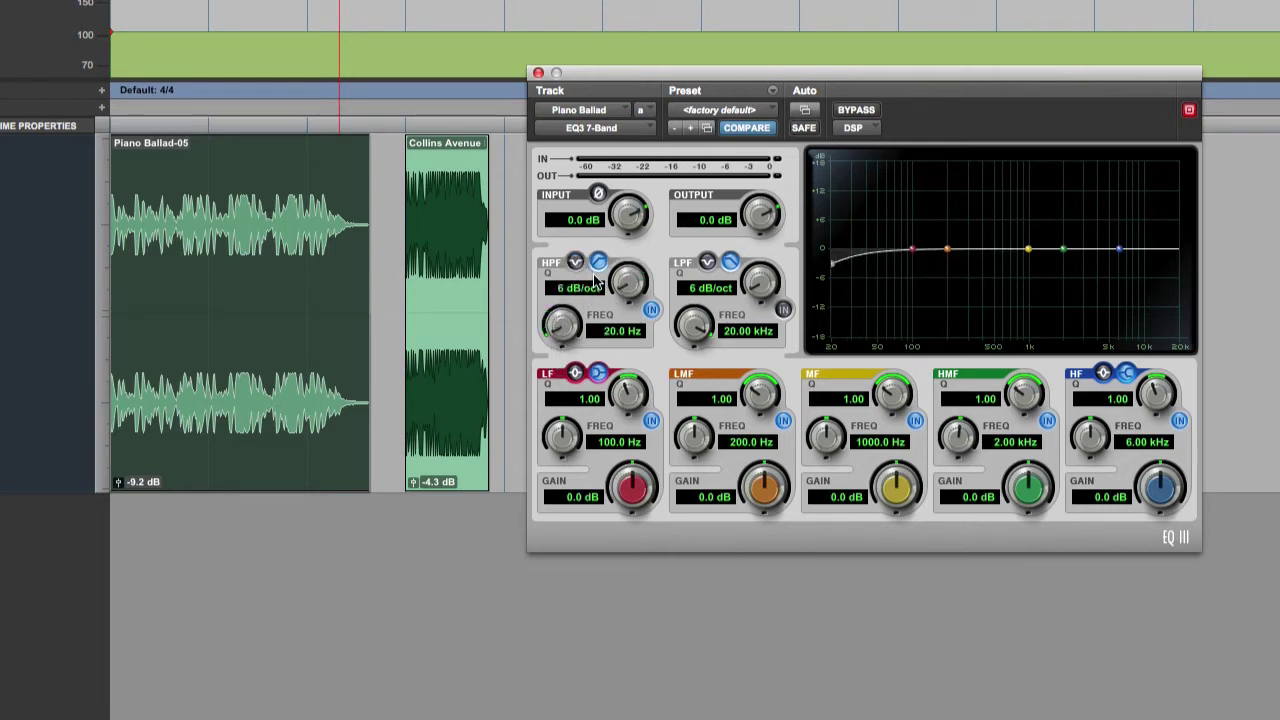
Sweep the high-pass cutoff during playback, then settle it at 83.5 Hz with a 24 dB/oct slope.
drag(834, 264, 745, 292)
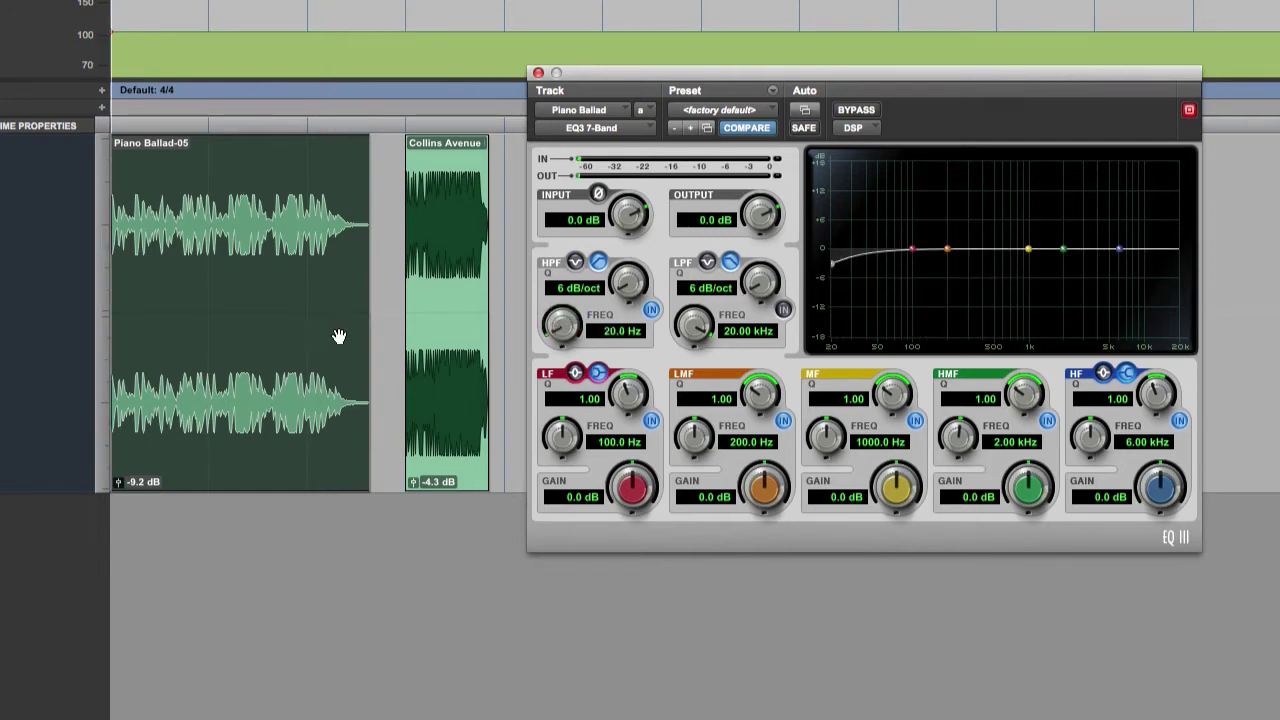
key(space)
drag(562, 326, 594, 226)
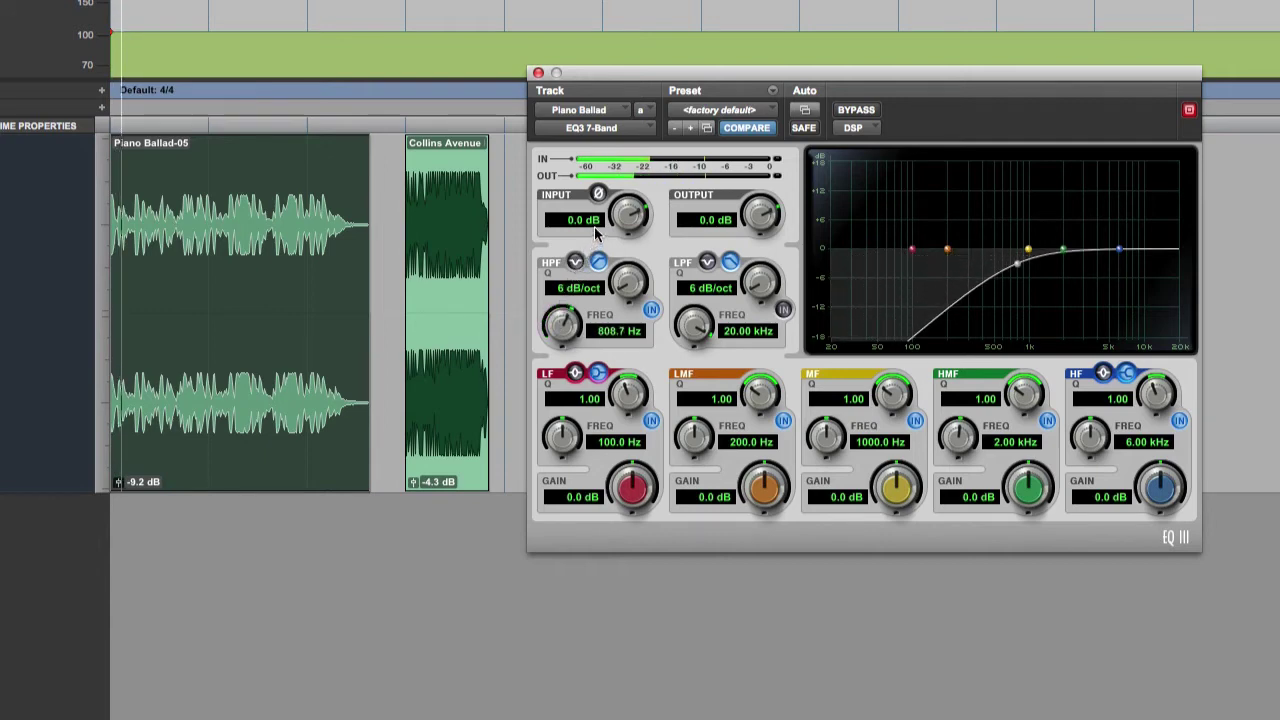
drag(1020, 264, 944, 277)
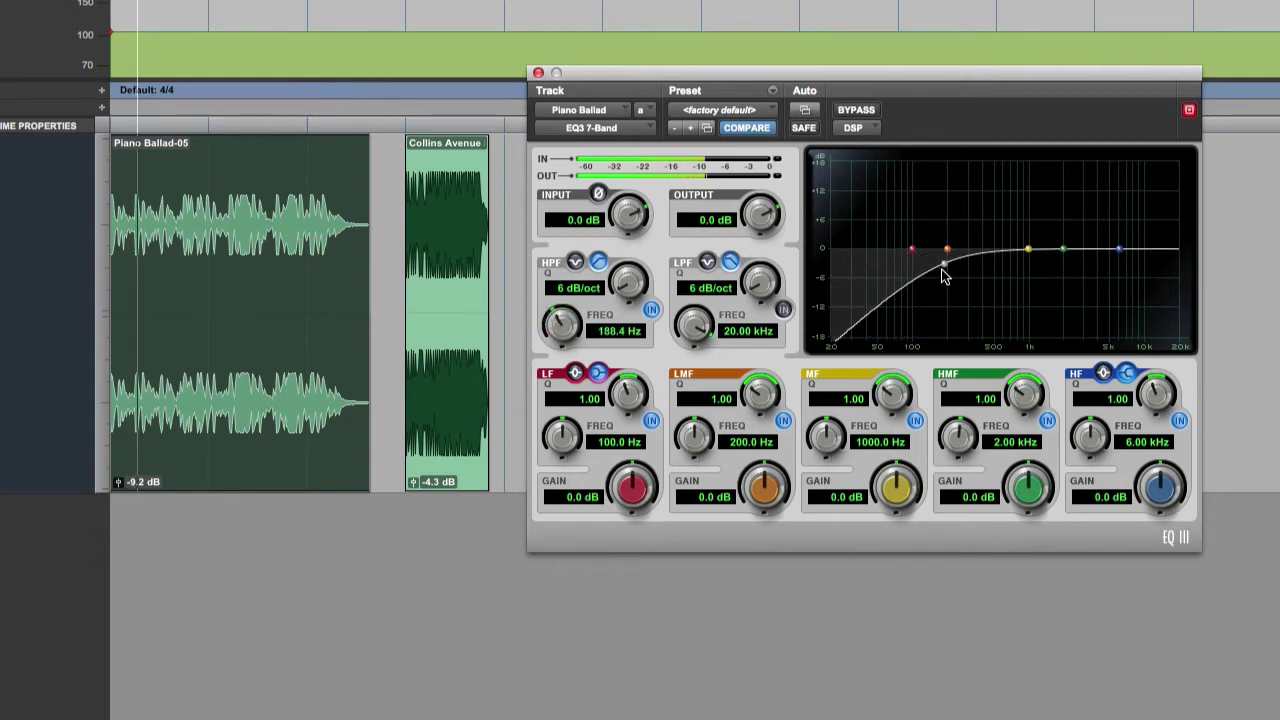
drag(628, 284, 640, 225)
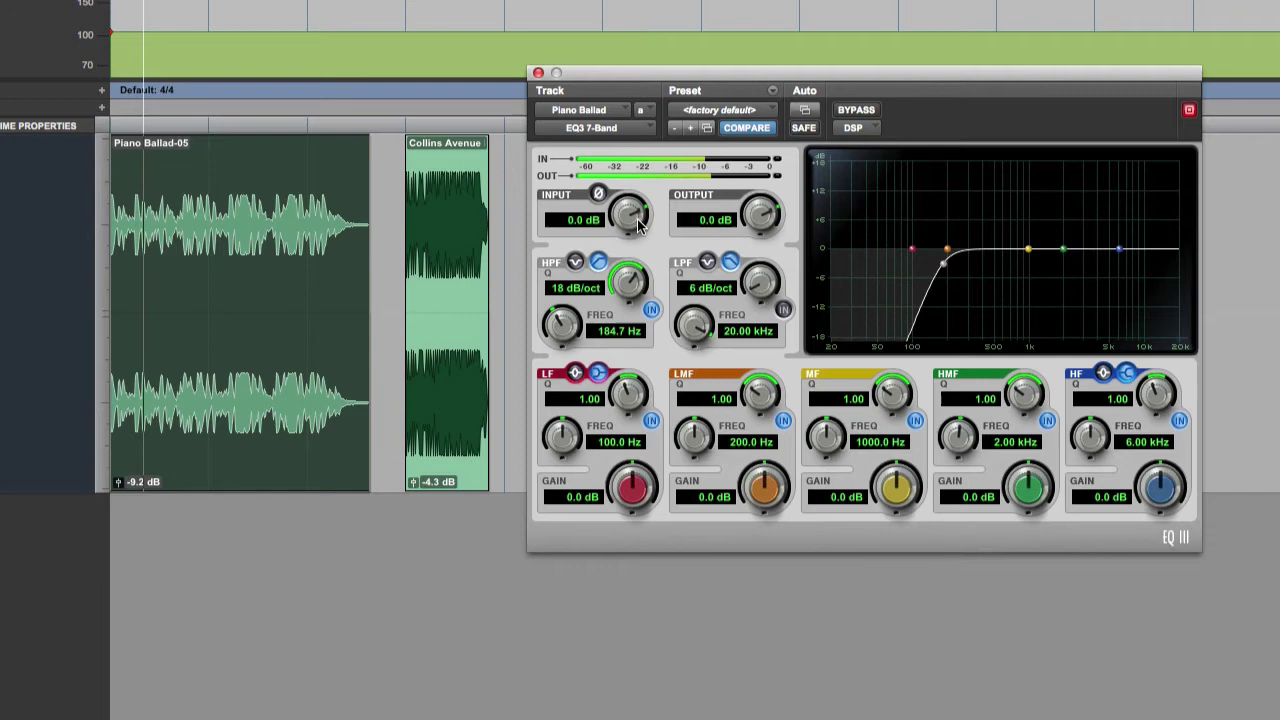
drag(644, 152, 645, 139)
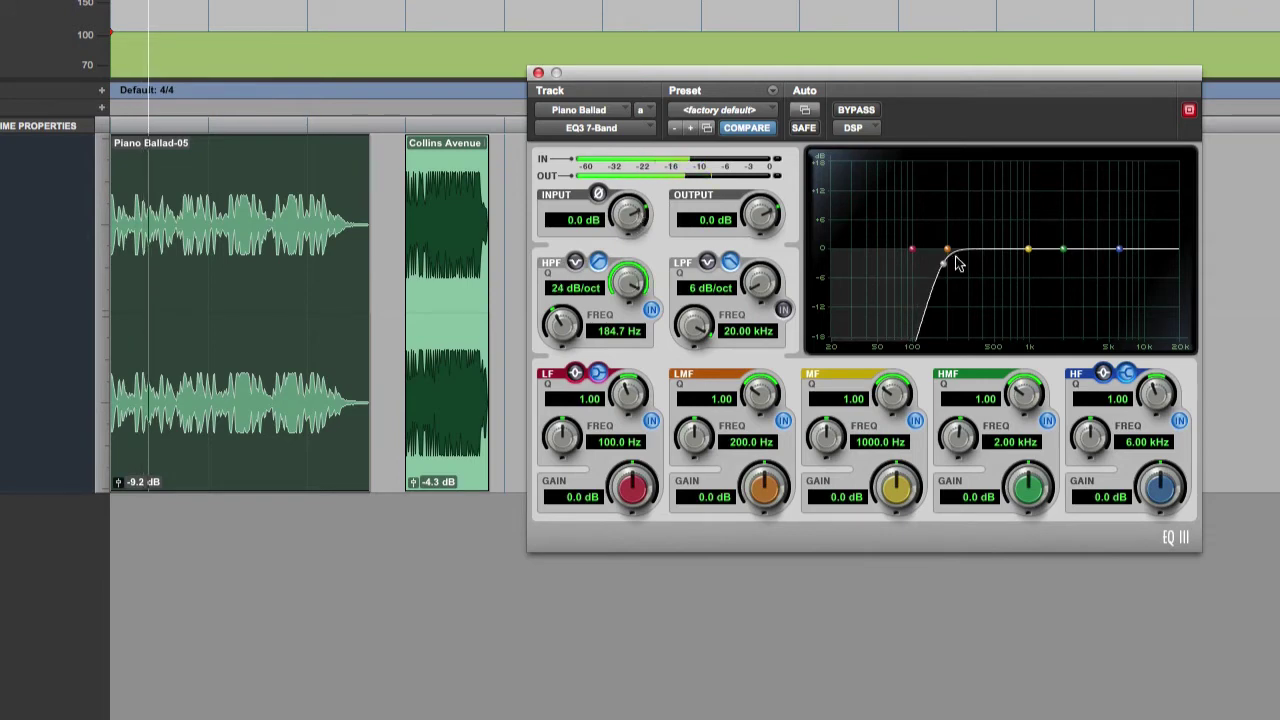
drag(943, 263, 904, 275)
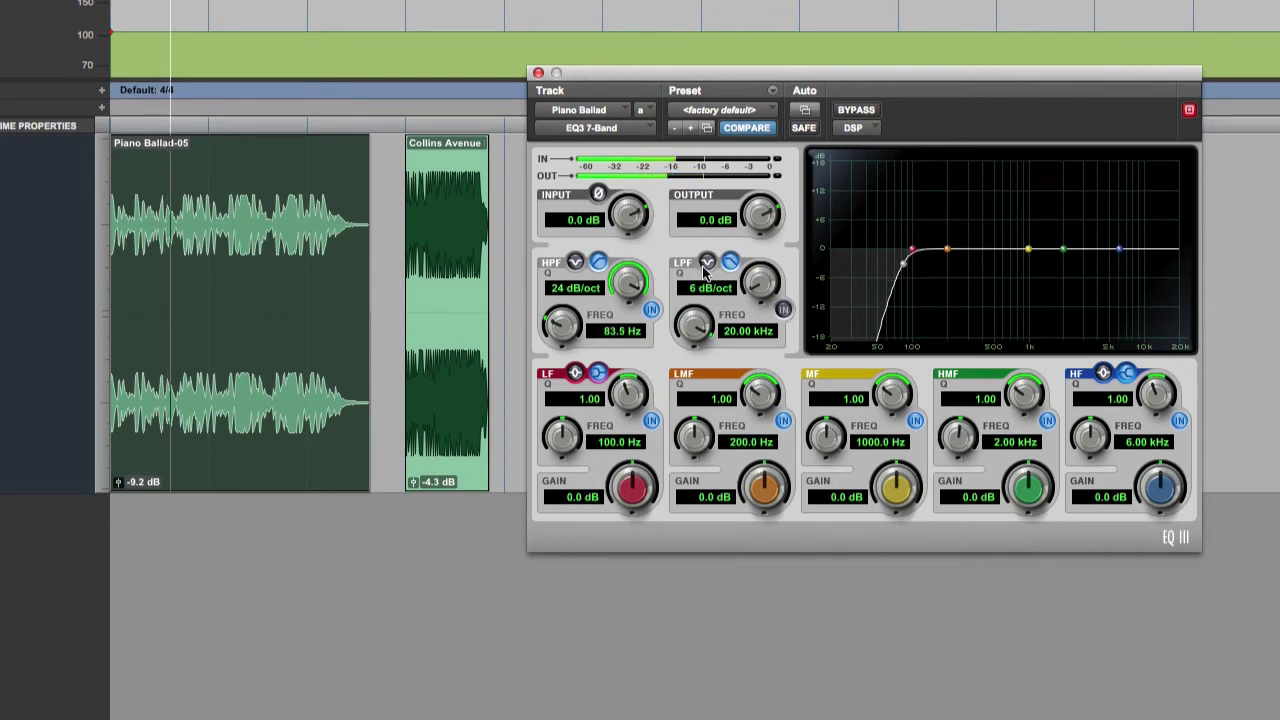
Switch on the low-pass filter at 24 dB/oct and pull its cutoff down to about 2.75 kHz.
click(784, 309)
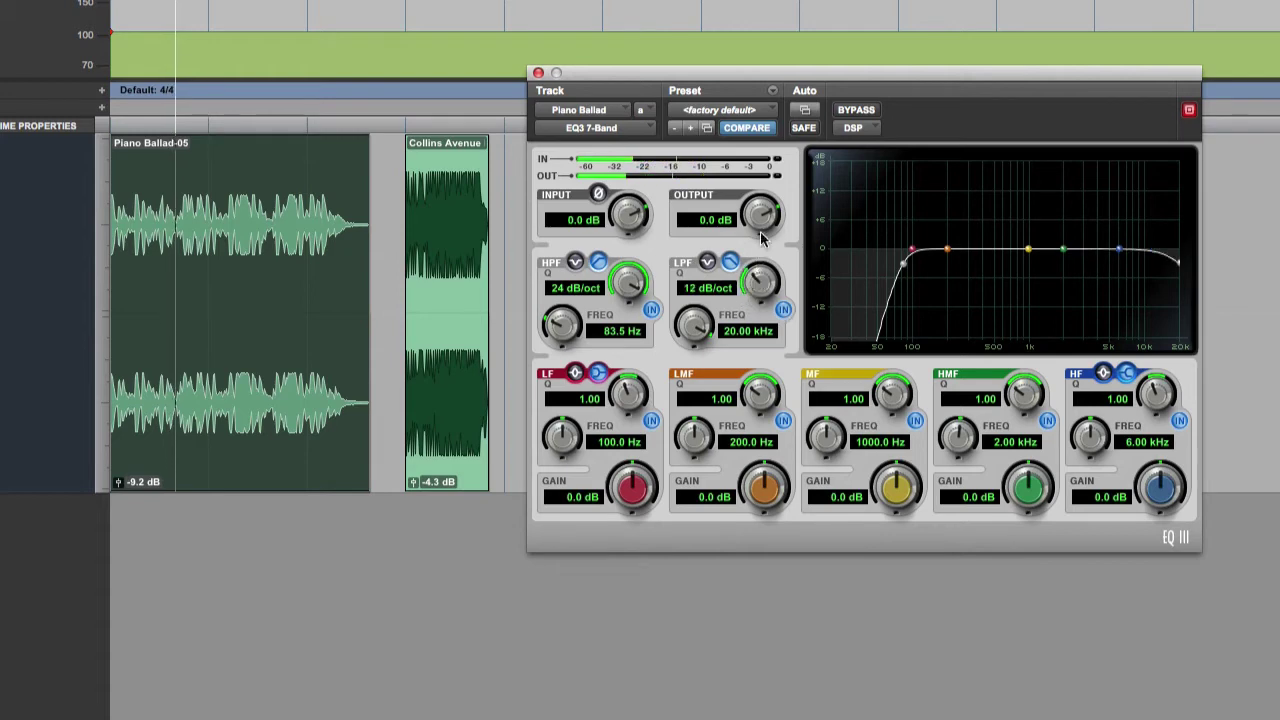
drag(760, 283, 760, 265)
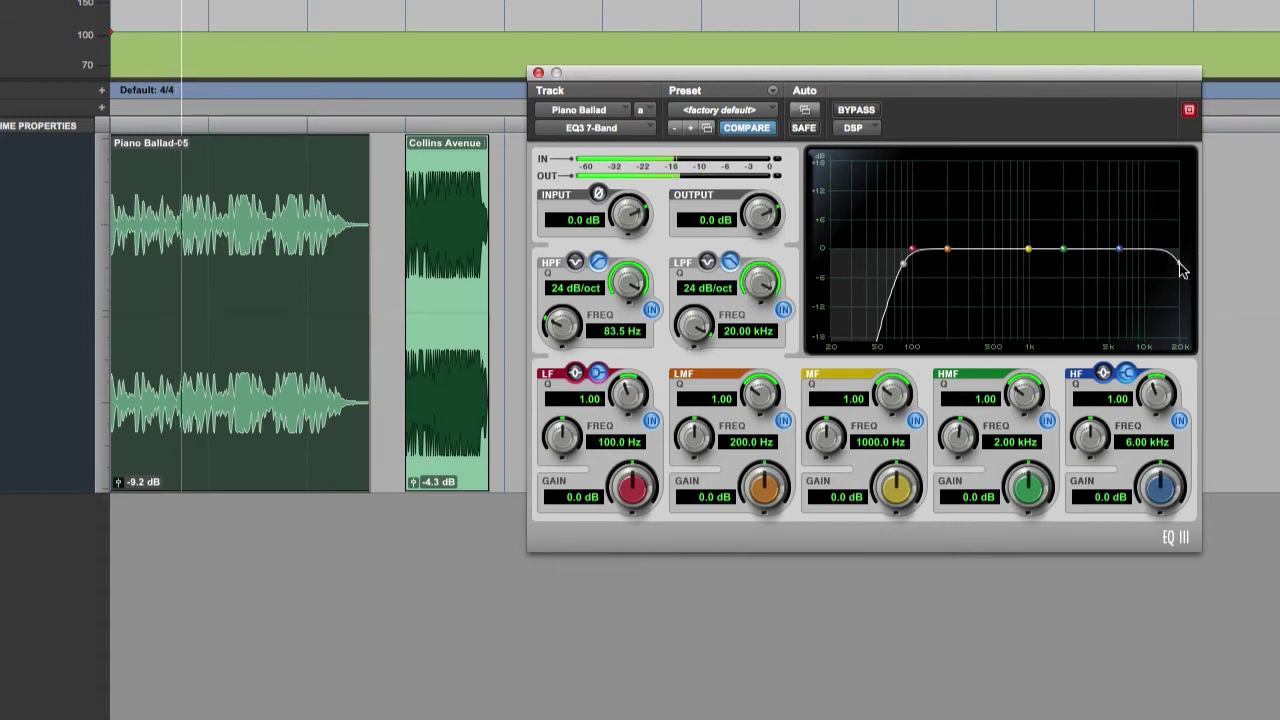
drag(1172, 262, 1068, 268)
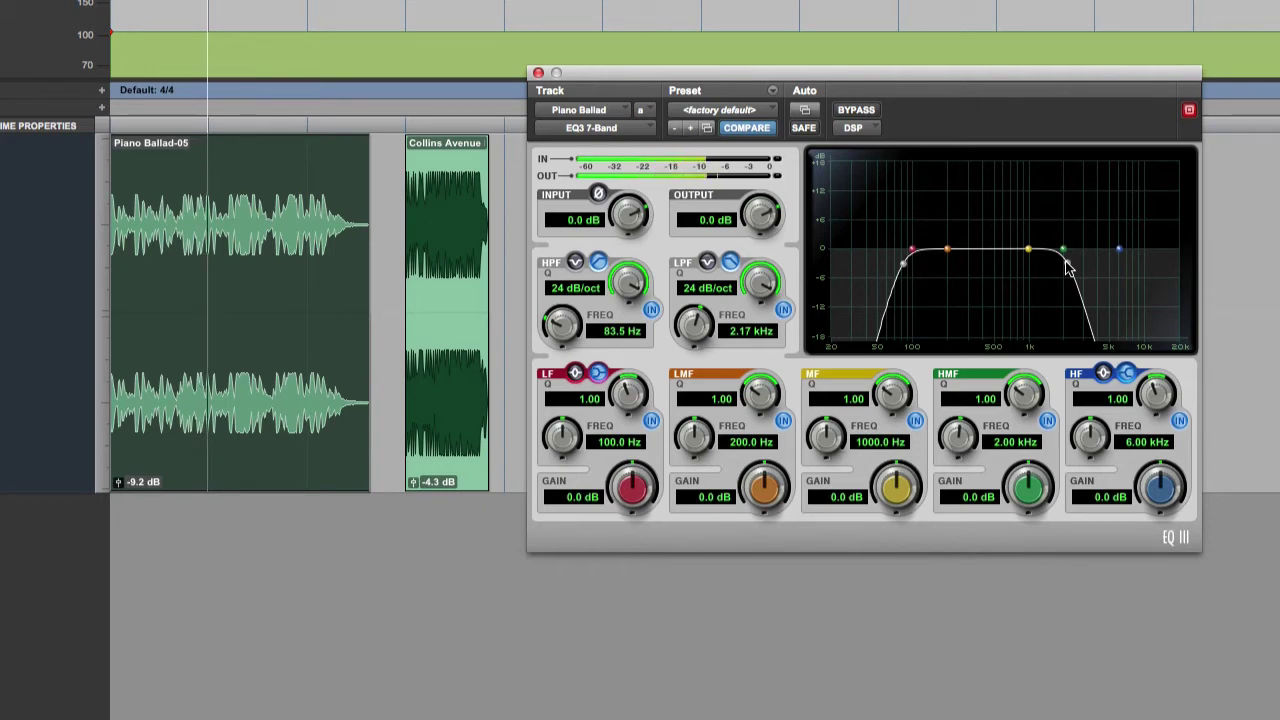
drag(1068, 268, 1080, 270)
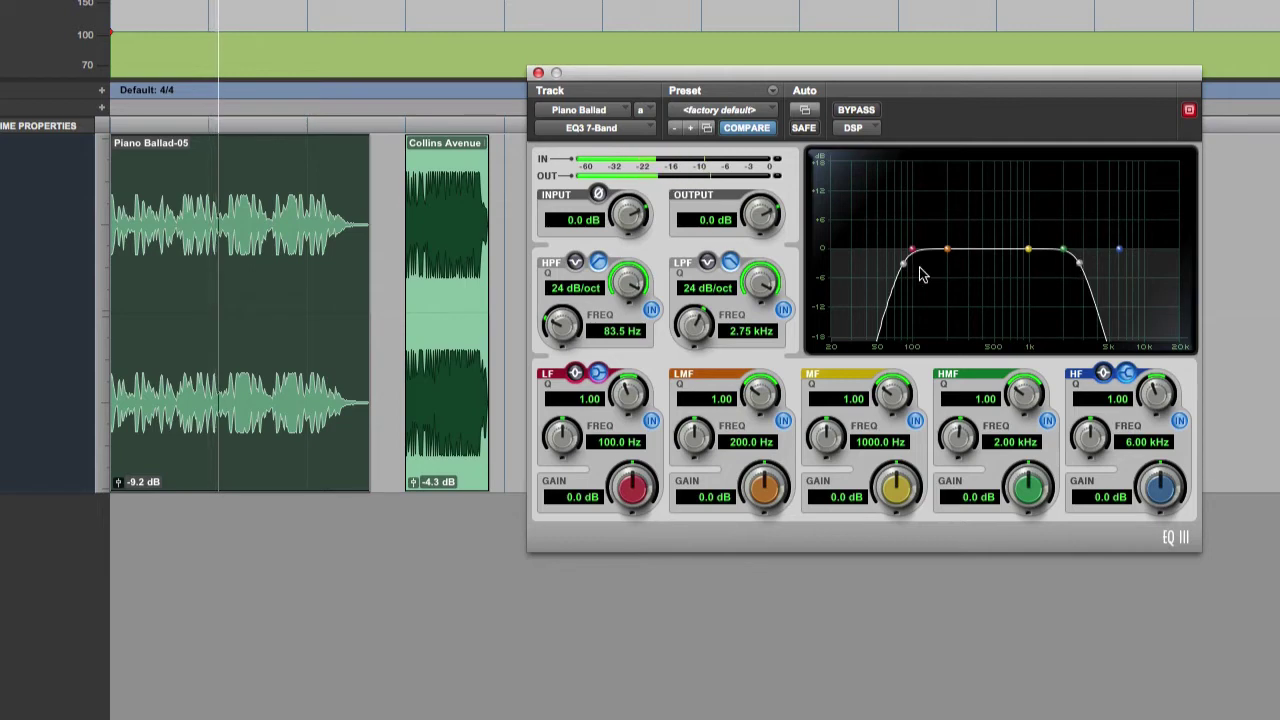
Adjust the high-pass and low-pass cutoffs, settling at 103.9 Hz and 6.20 kHz.
drag(905, 265, 960, 265)
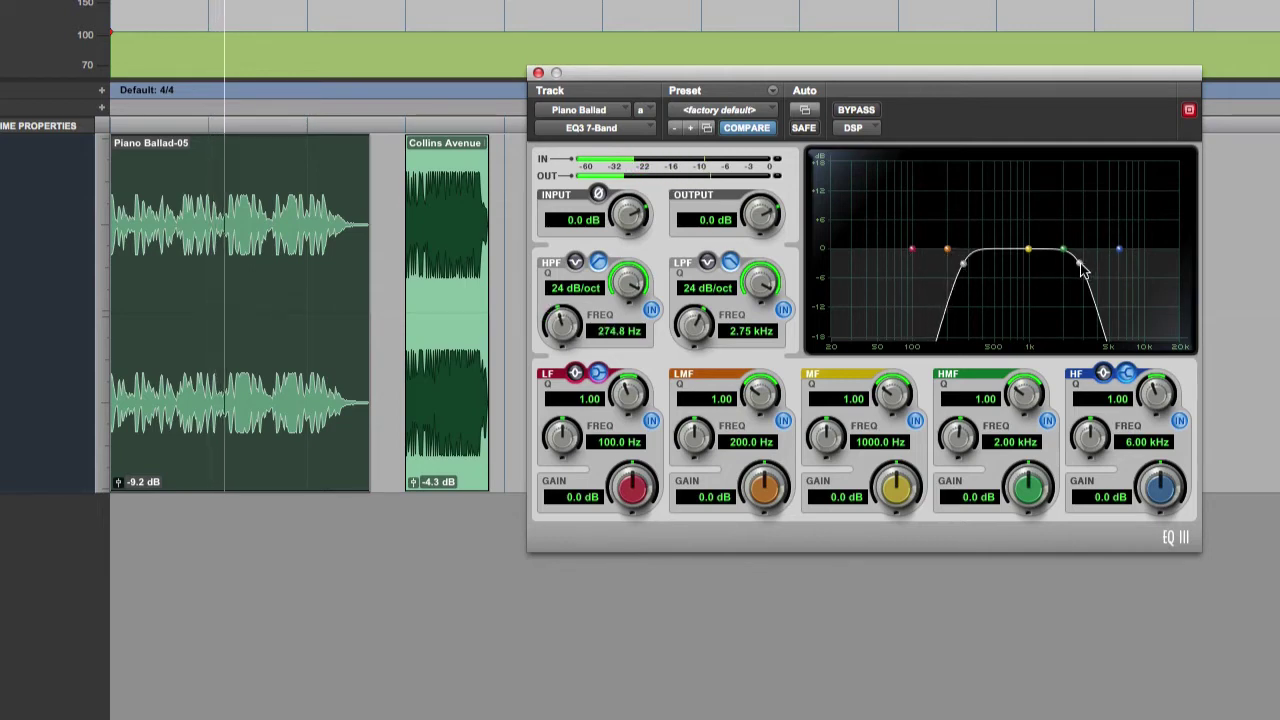
drag(1080, 265, 1004, 276)
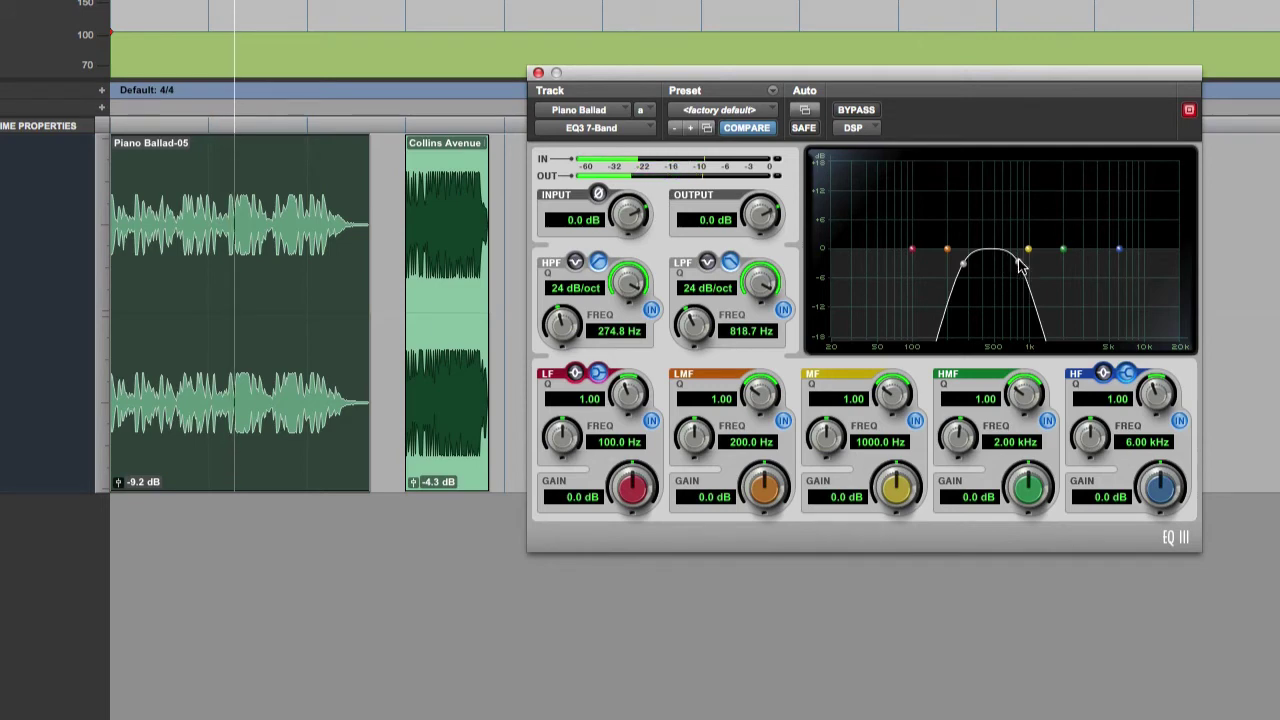
drag(1004, 262, 912, 268)
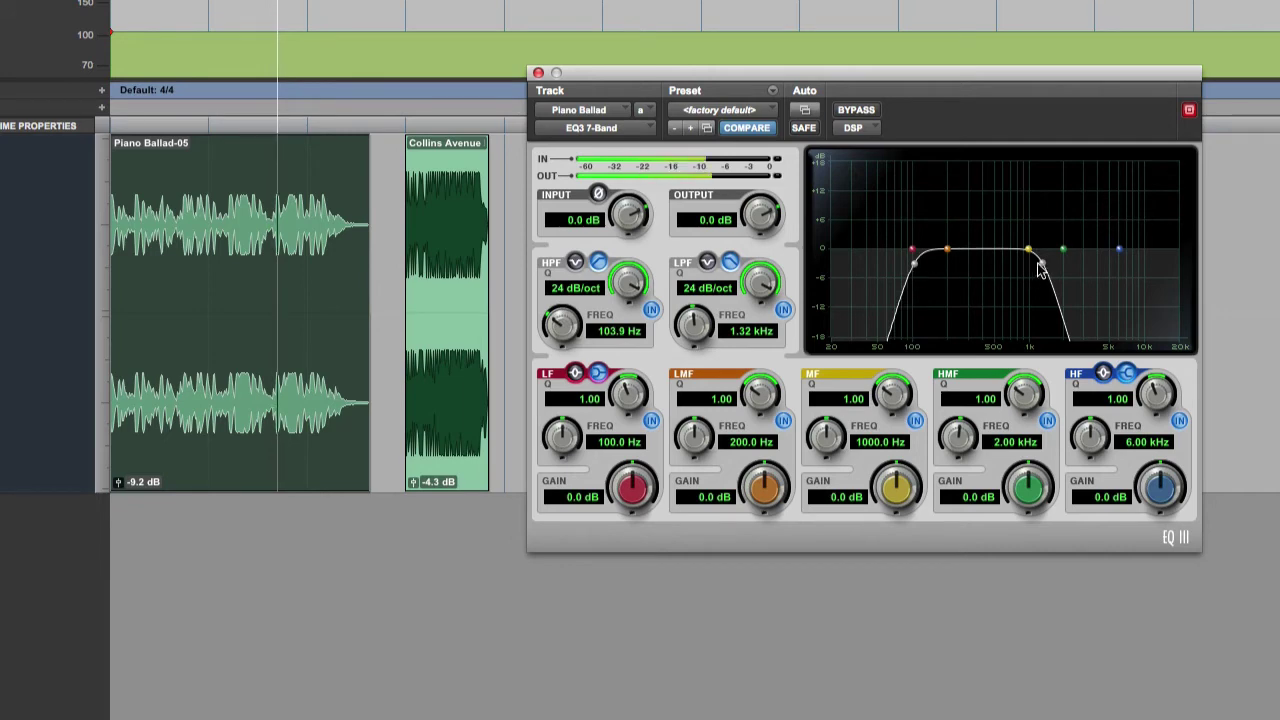
drag(1040, 268, 1122, 278)
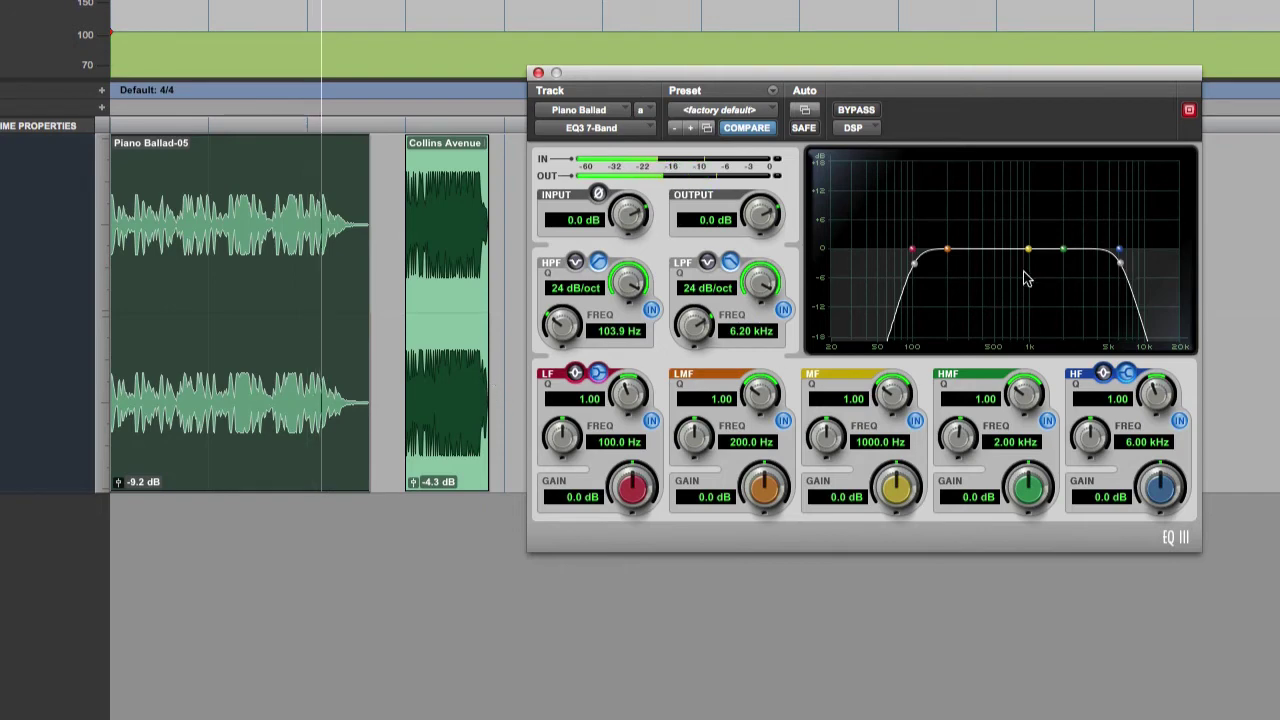
Play Piano Ballad-05, lowering the high-pass to 43.4 Hz and raising the low-pass to about 9.22 kHz.
key(ctrl+alt+Left)
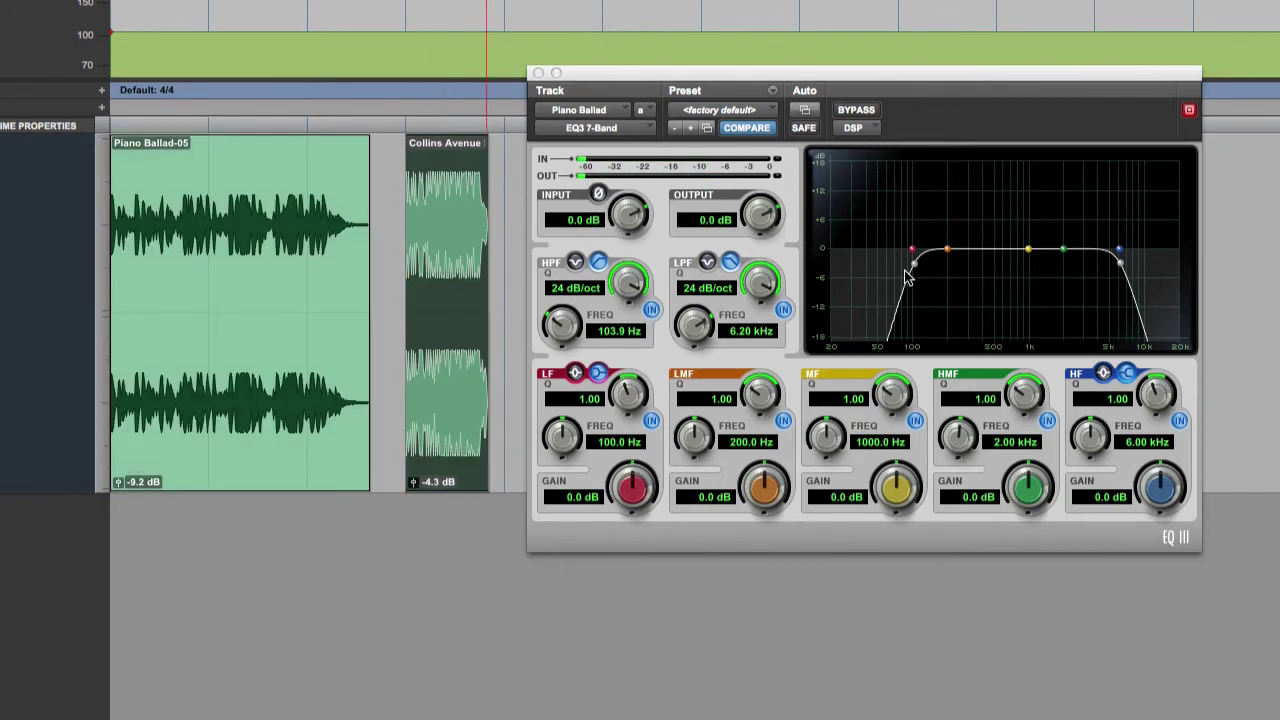
drag(912, 267, 870, 270)
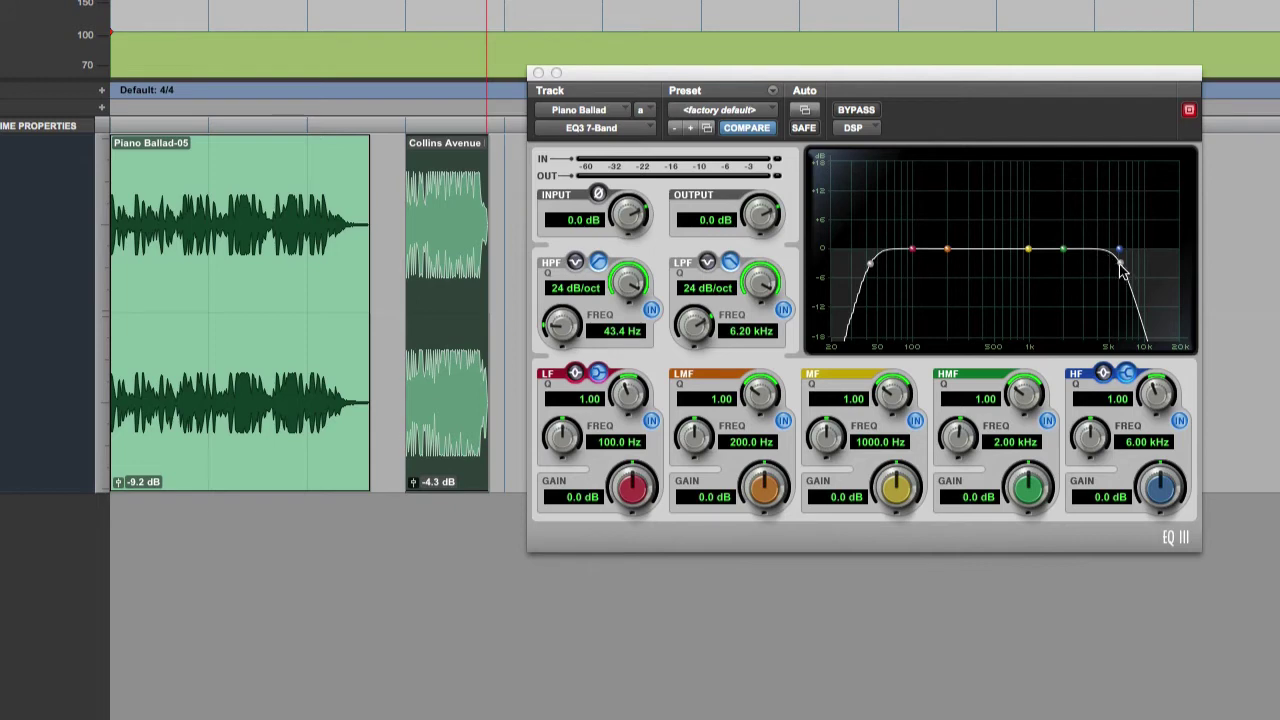
drag(1122, 270, 1142, 290)
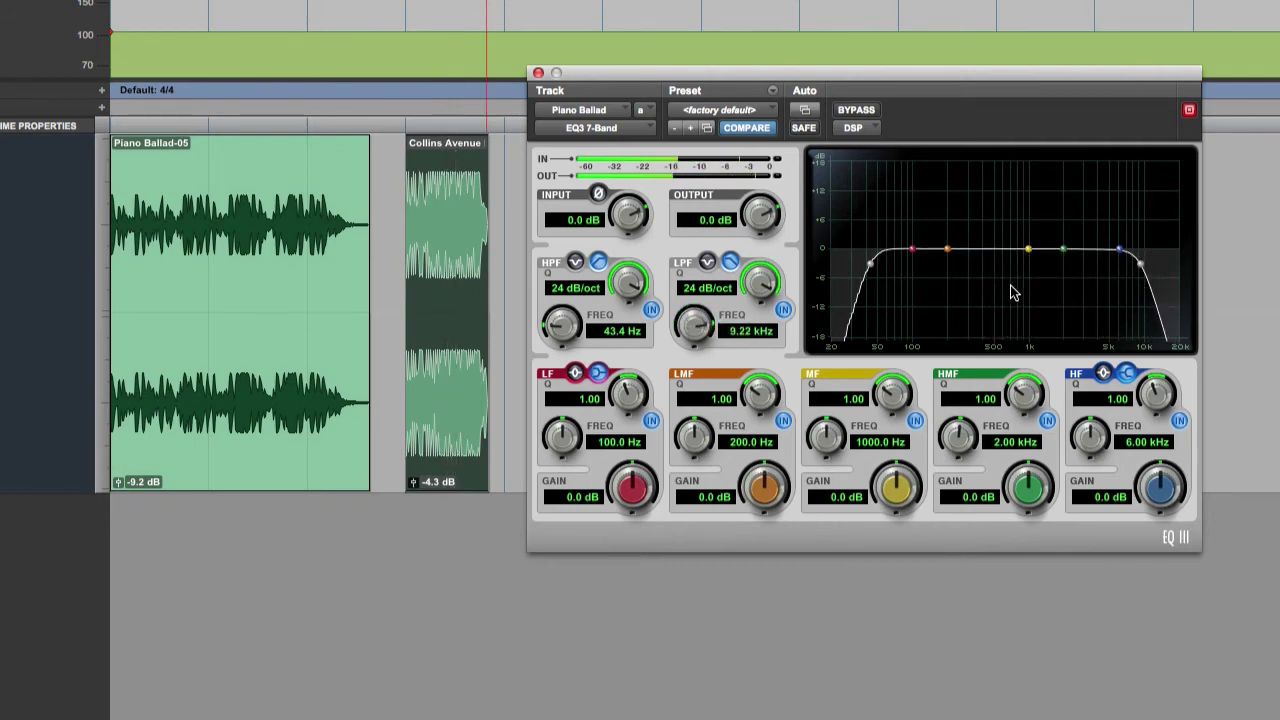
Turn the low-pass band into a notch, switch off the high-pass, and sweep the notch to about 1 kHz.
click(707, 262)
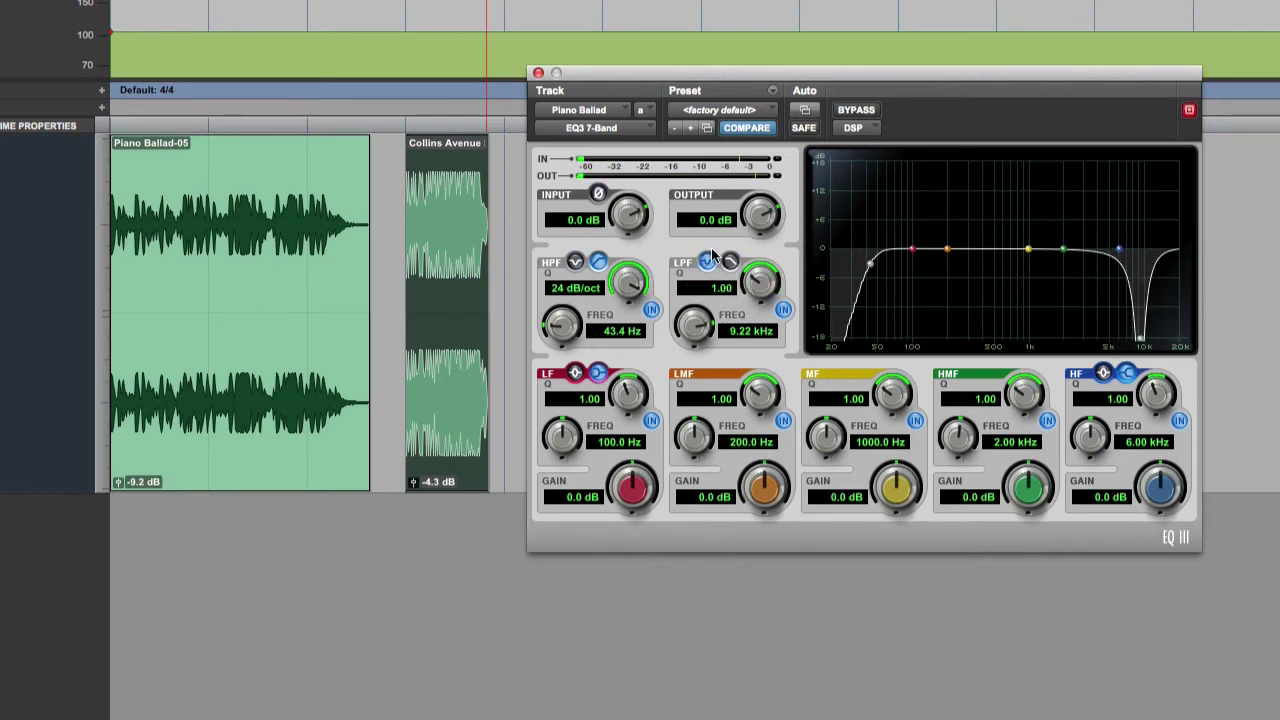
click(650, 309)
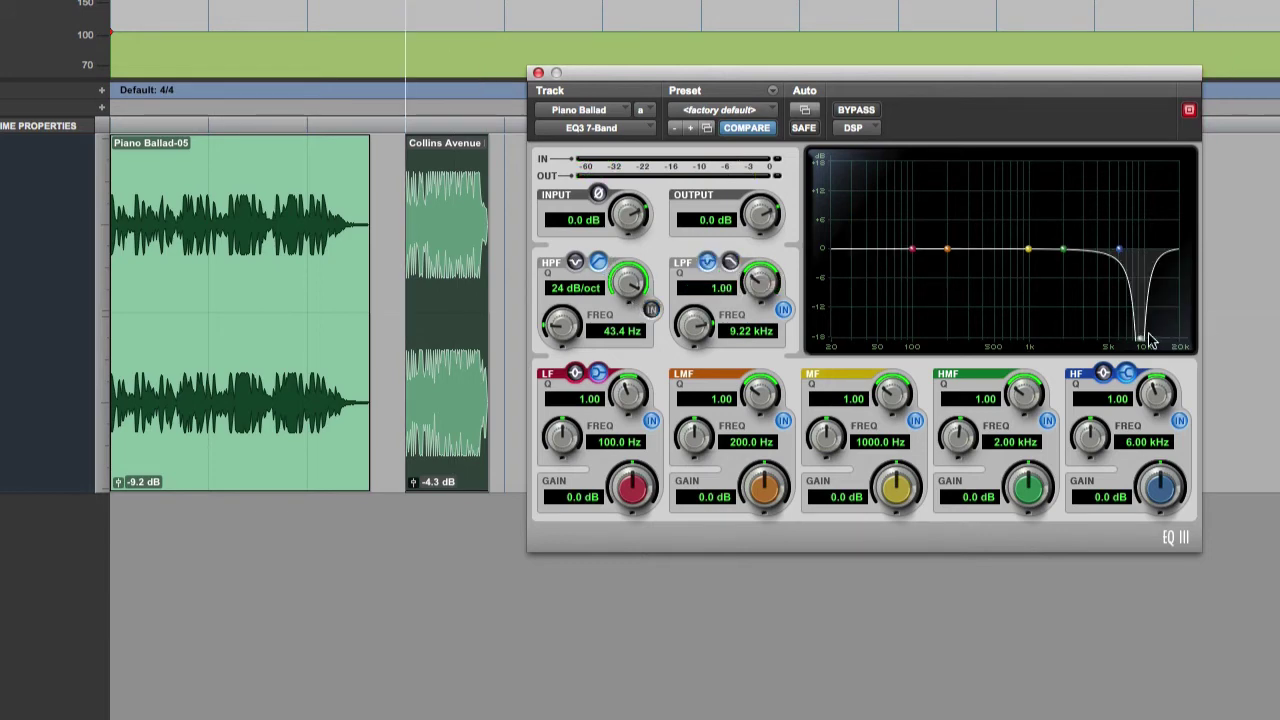
drag(1140, 338, 1069, 338)
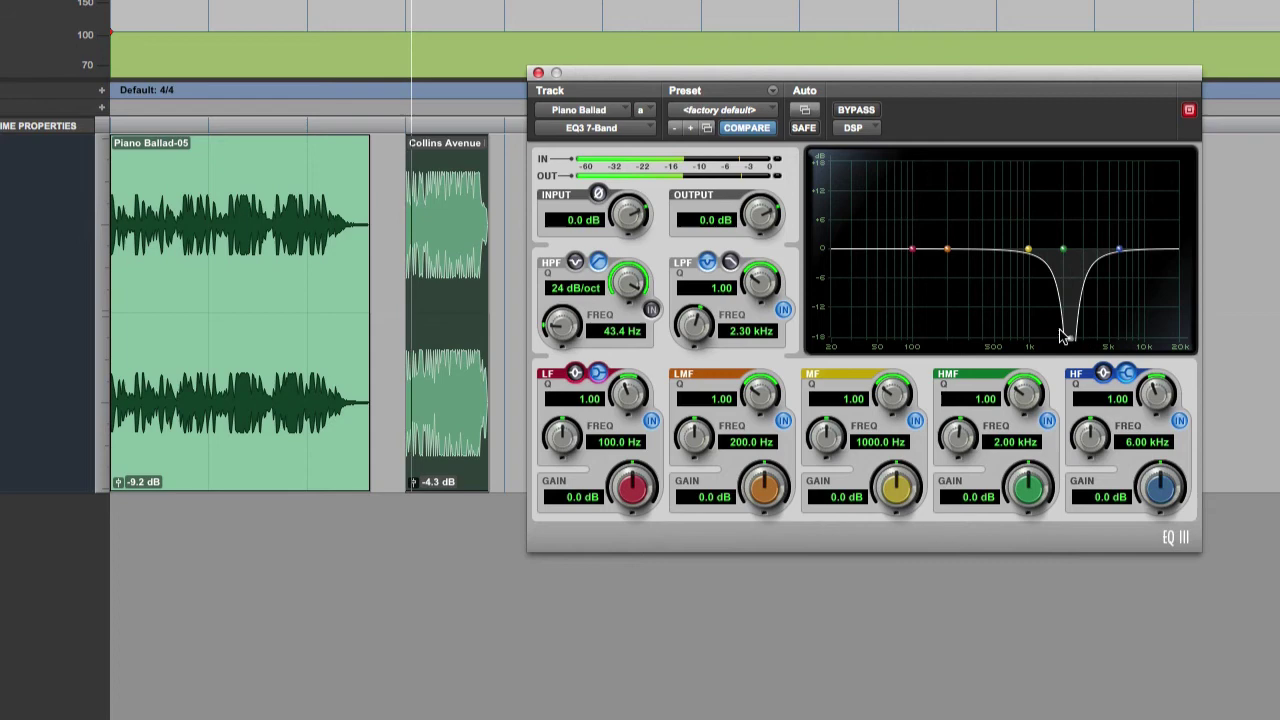
drag(754, 283, 757, 248)
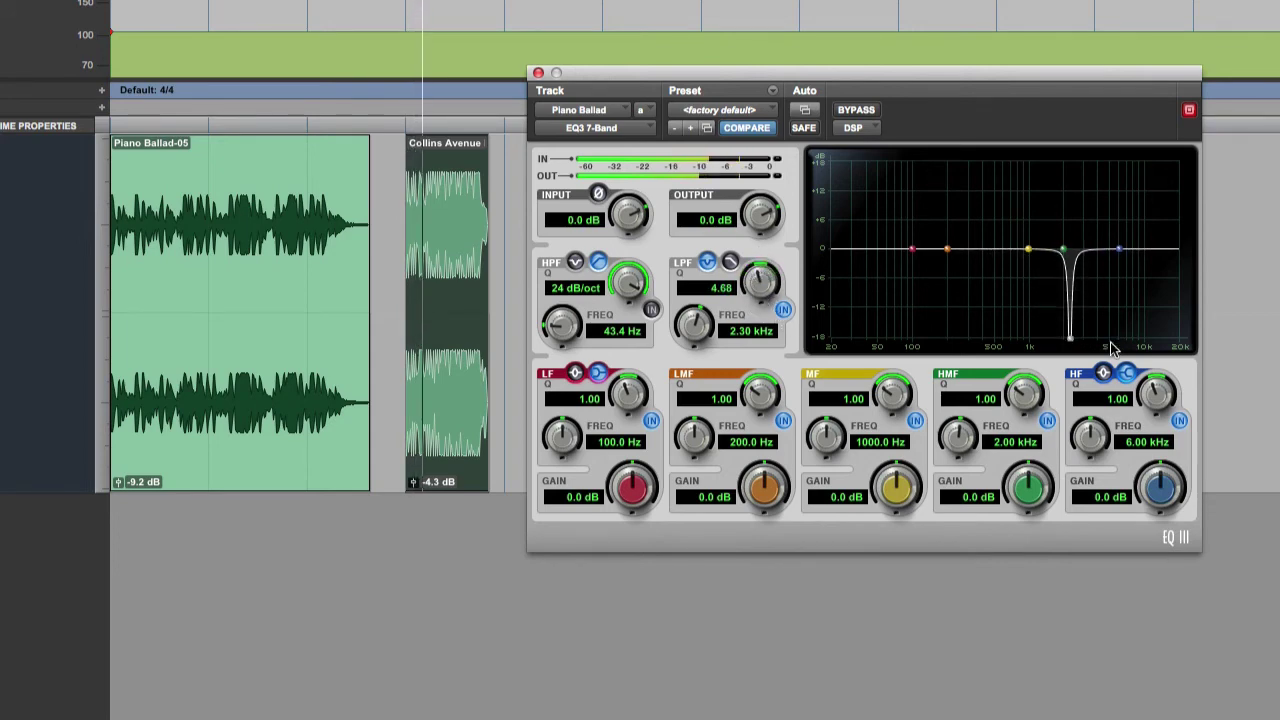
mouse_move(1074, 344)
mouse_down()
mouse_move(1109, 343)
mouse_move(945, 343)
mouse_move(1063, 341)
mouse_up()
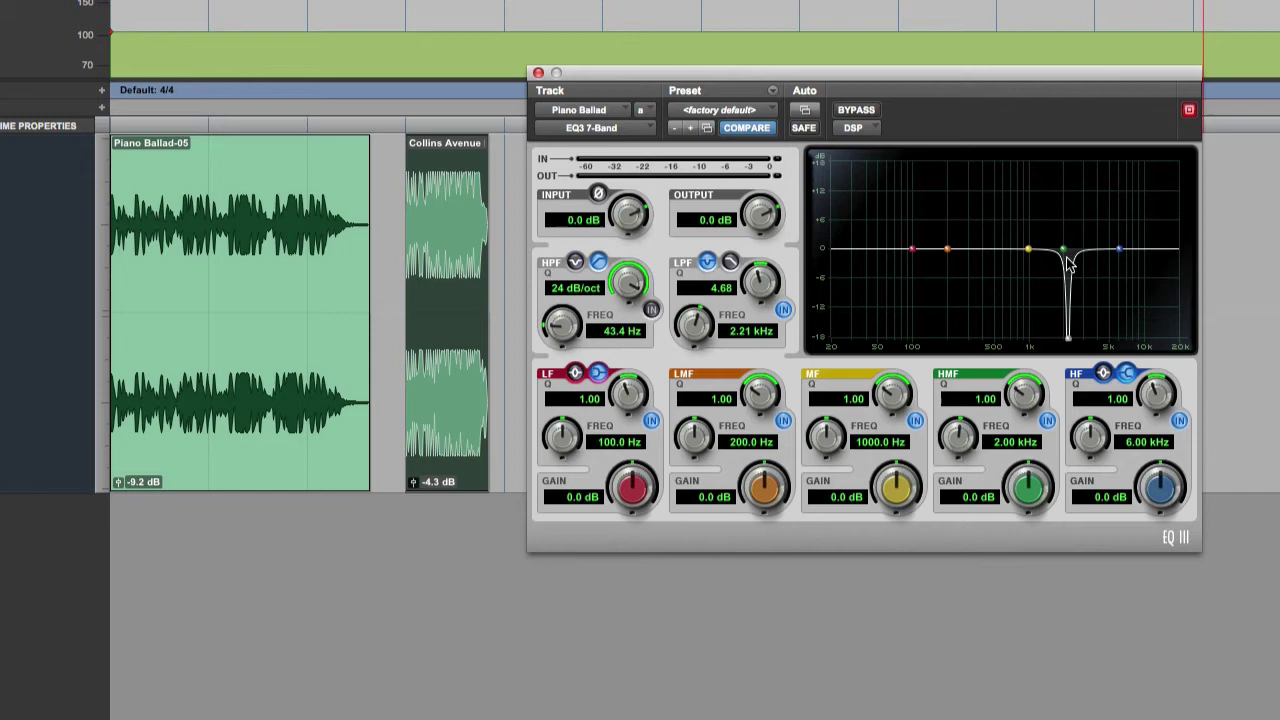
drag(1068, 340, 1030, 342)
While listening, widen the notch to Q 1.21 and settle it at 1.43 kHz.
key(space)
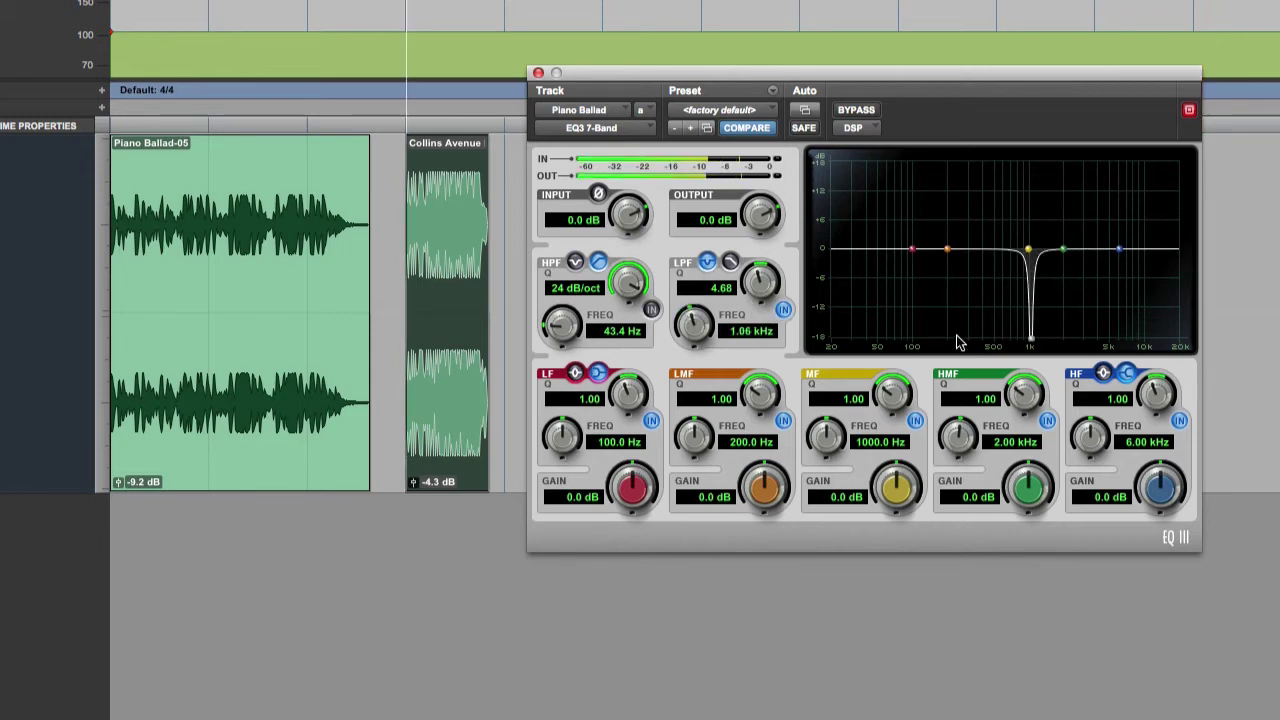
drag(754, 296, 751, 342)
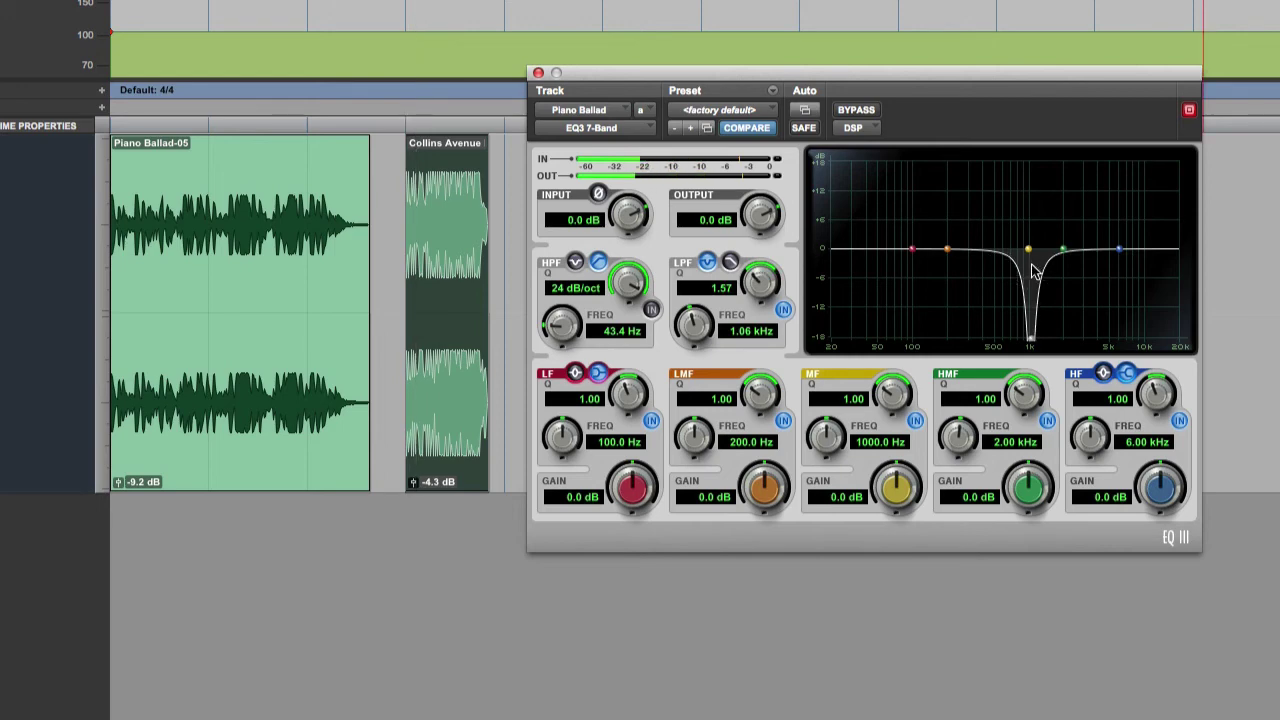
drag(1030, 340, 1033, 295)
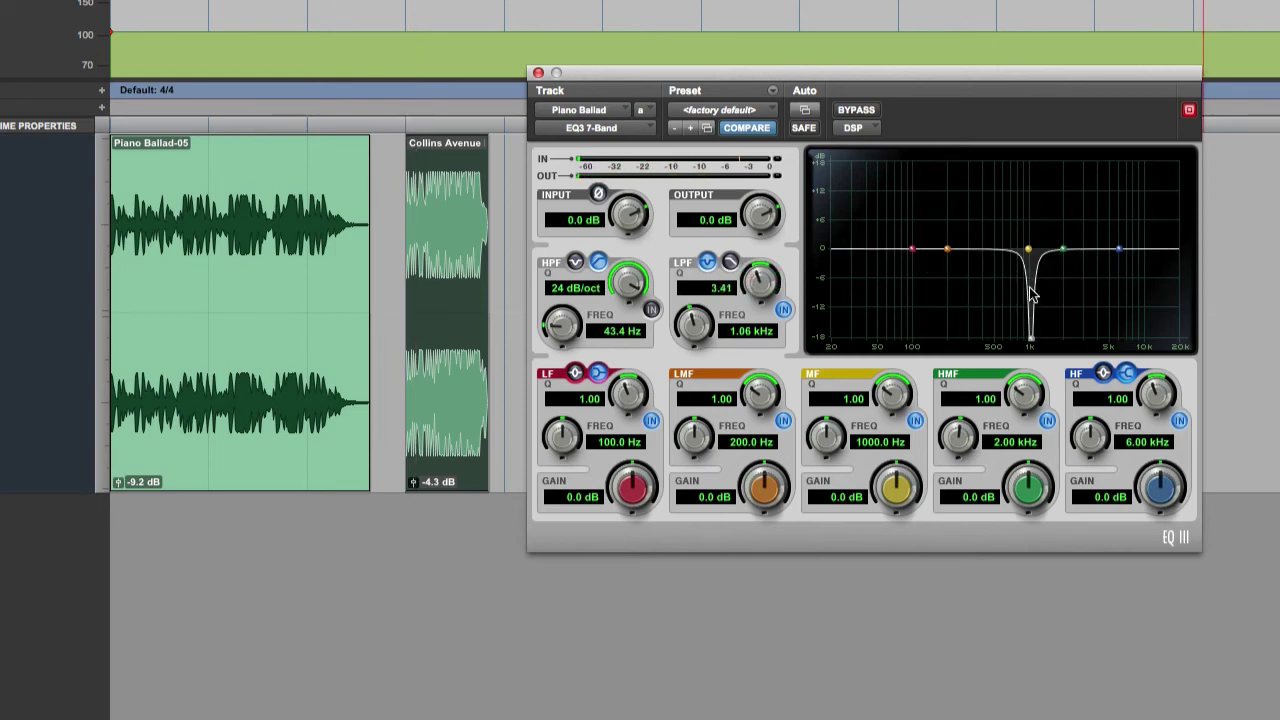
drag(1036, 245, 1030, 234)
mouse_move(1031, 340)
mouse_down()
mouse_move(909, 340)
mouse_move(1163, 343)
mouse_move(918, 343)
mouse_move(1118, 345)
mouse_move(960, 345)
mouse_move(1094, 344)
mouse_move(968, 340)
mouse_move(1046, 340)
mouse_up()
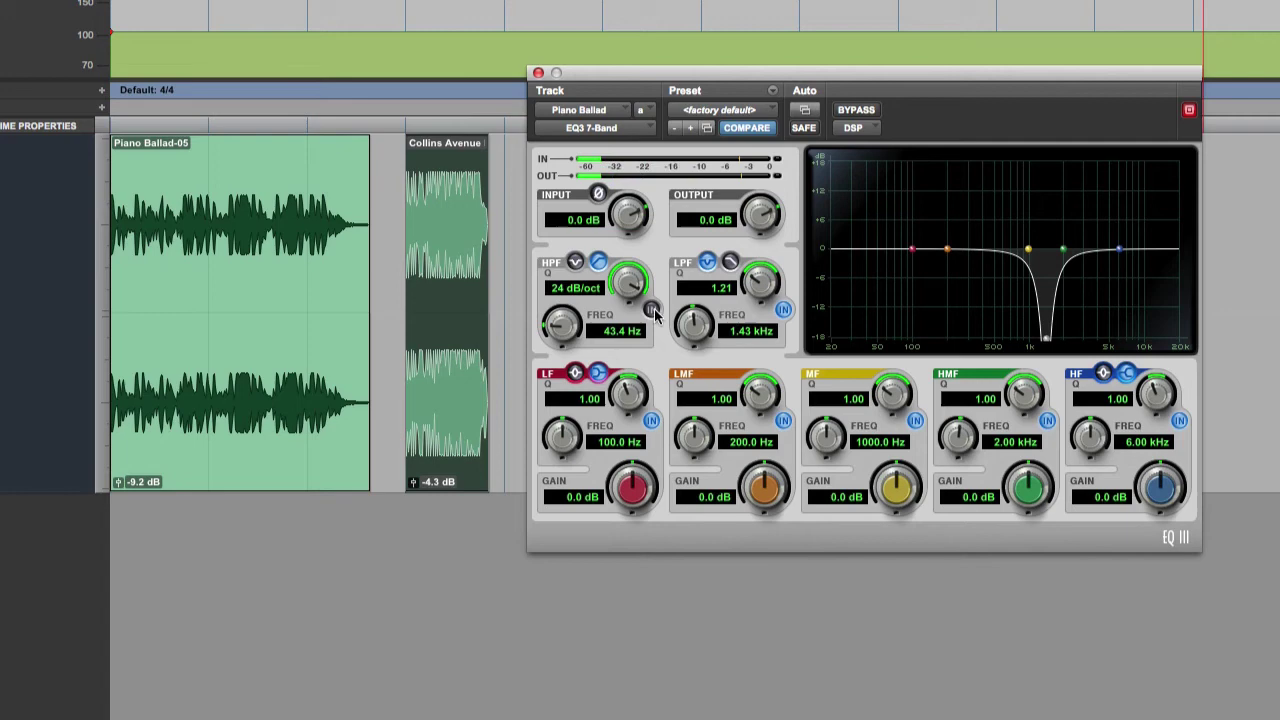
Re-enable the high-pass, sweep it to 181.1 Hz, switch off the low-pass notch, and restore the 24 dB/oct slope.
click(651, 311)
click(577, 263)
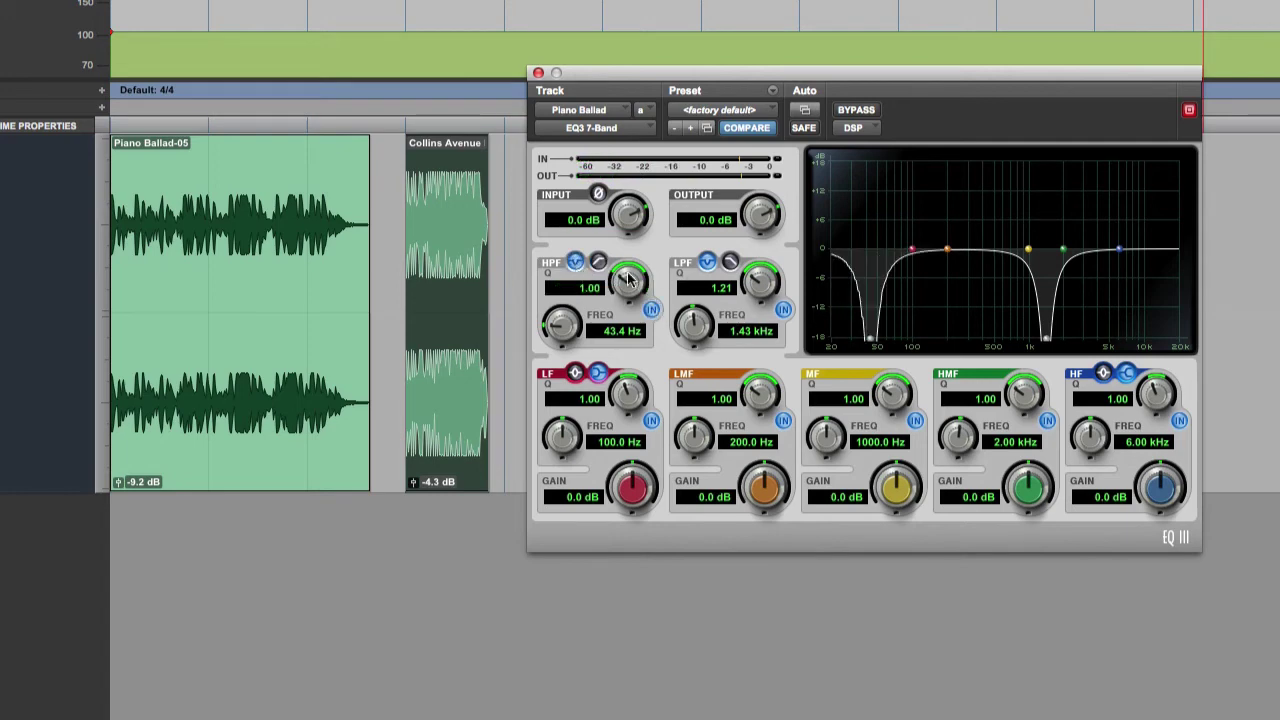
mouse_move(872, 340)
mouse_down()
mouse_move(923, 334)
mouse_move(873, 341)
mouse_up()
mouse_move(873, 265)
mouse_down()
mouse_move(909, 266)
mouse_move(885, 280)
mouse_up()
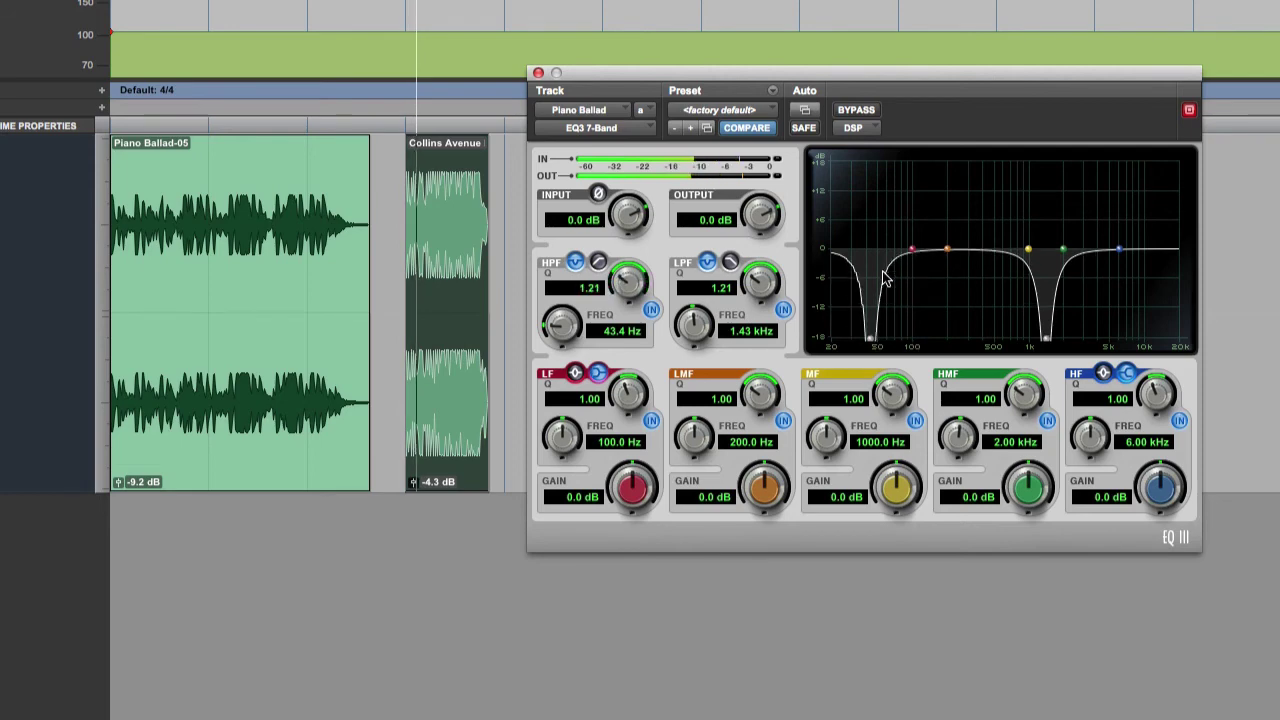
drag(870, 342, 943, 338)
click(784, 310)
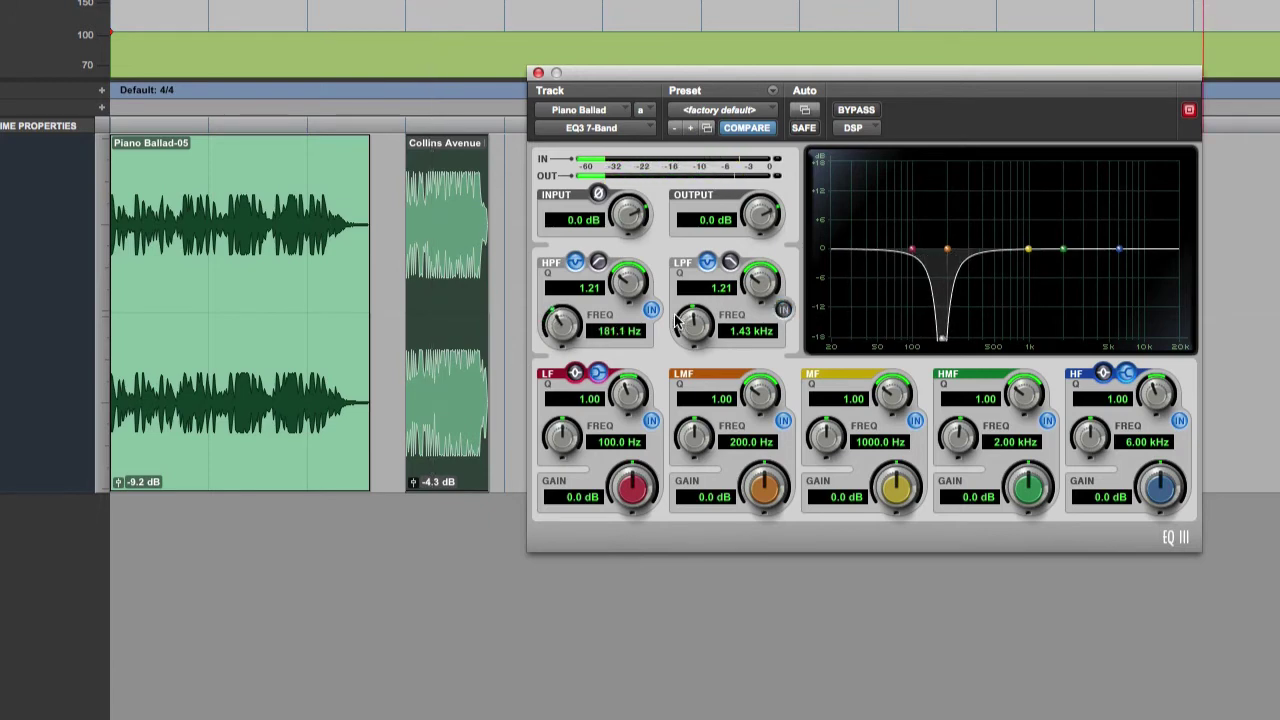
click(598, 263)
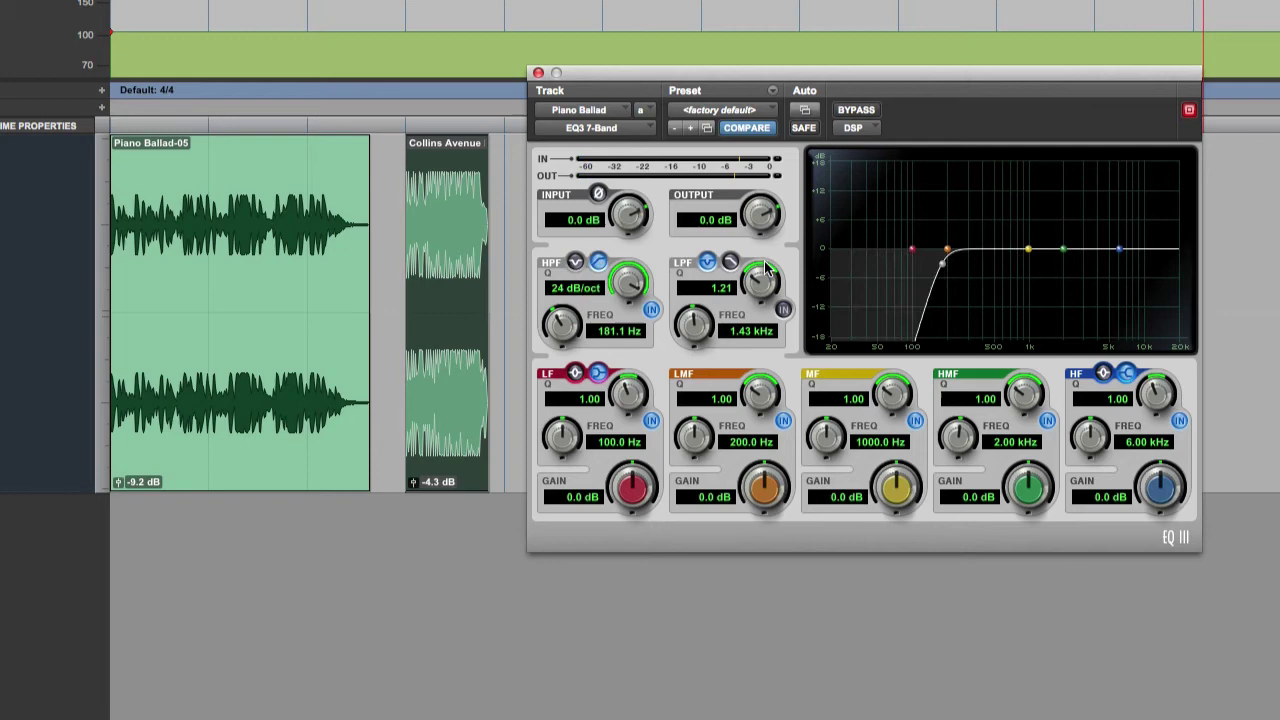
Play Piano Ballad-05, raise its clip gain to -6.4 dB, and lower the high-pass cutoff.
click(317, 453)
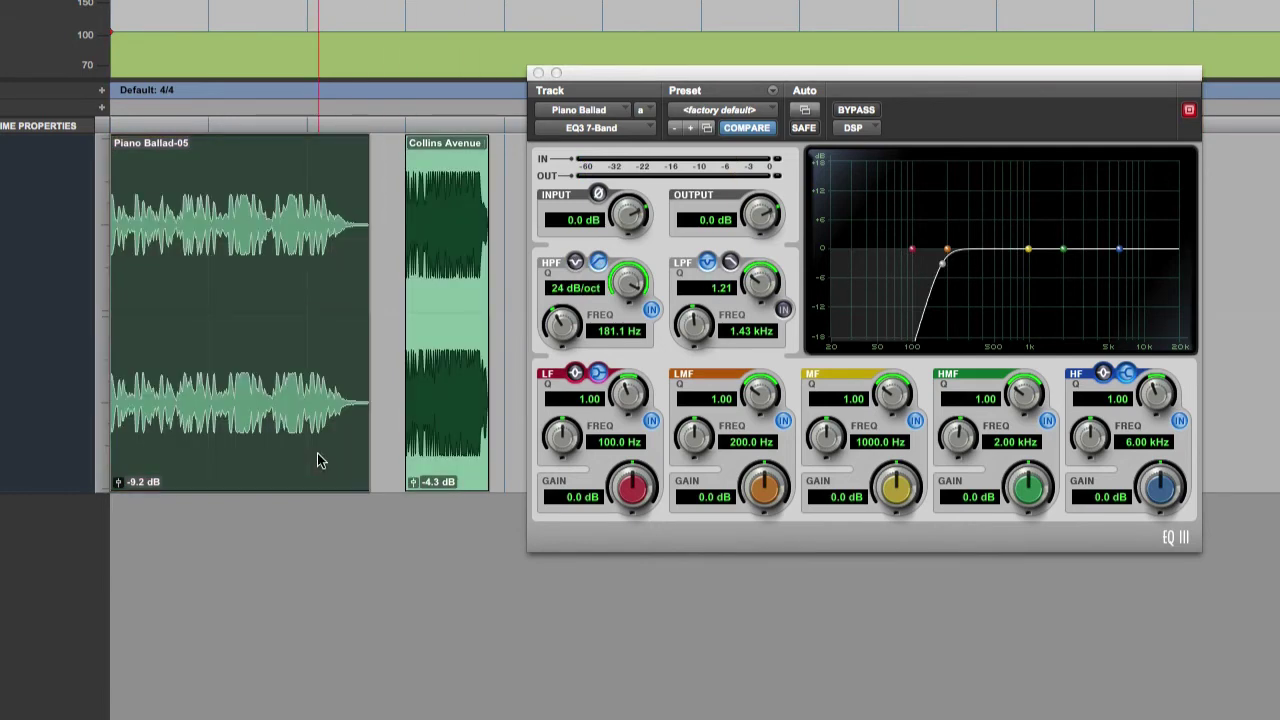
key(space)
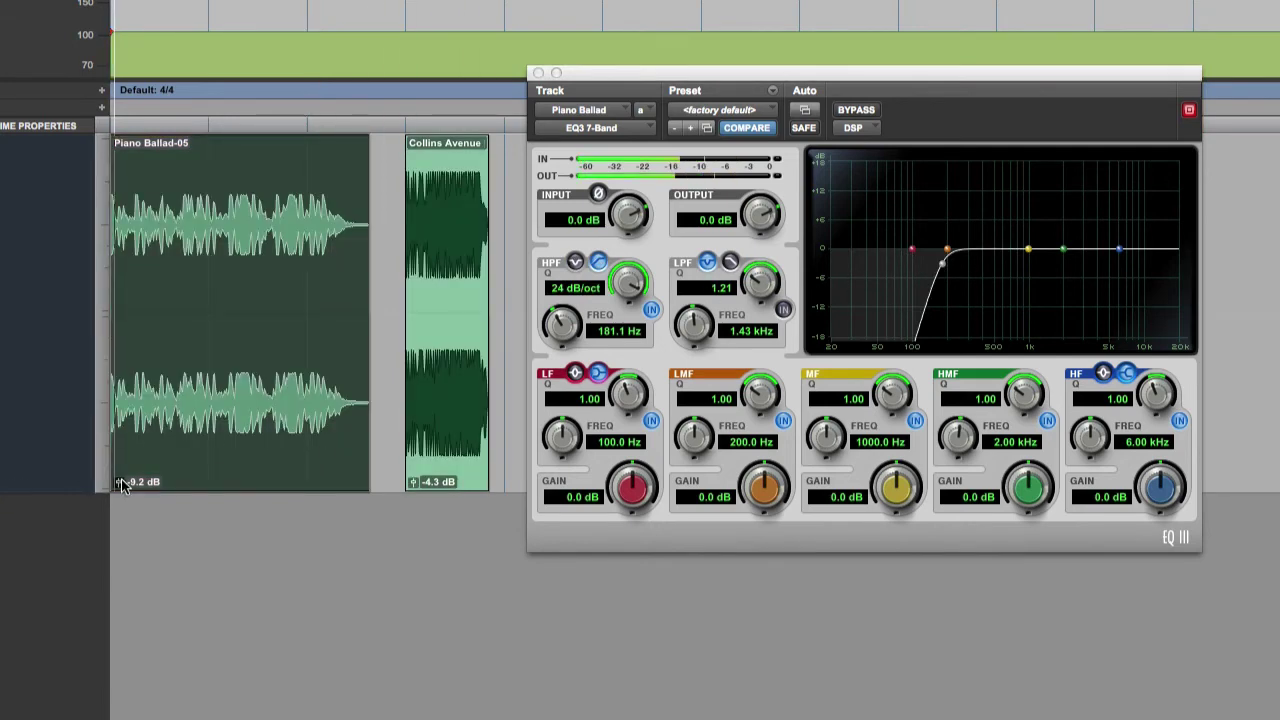
drag(118, 481, 118, 482)
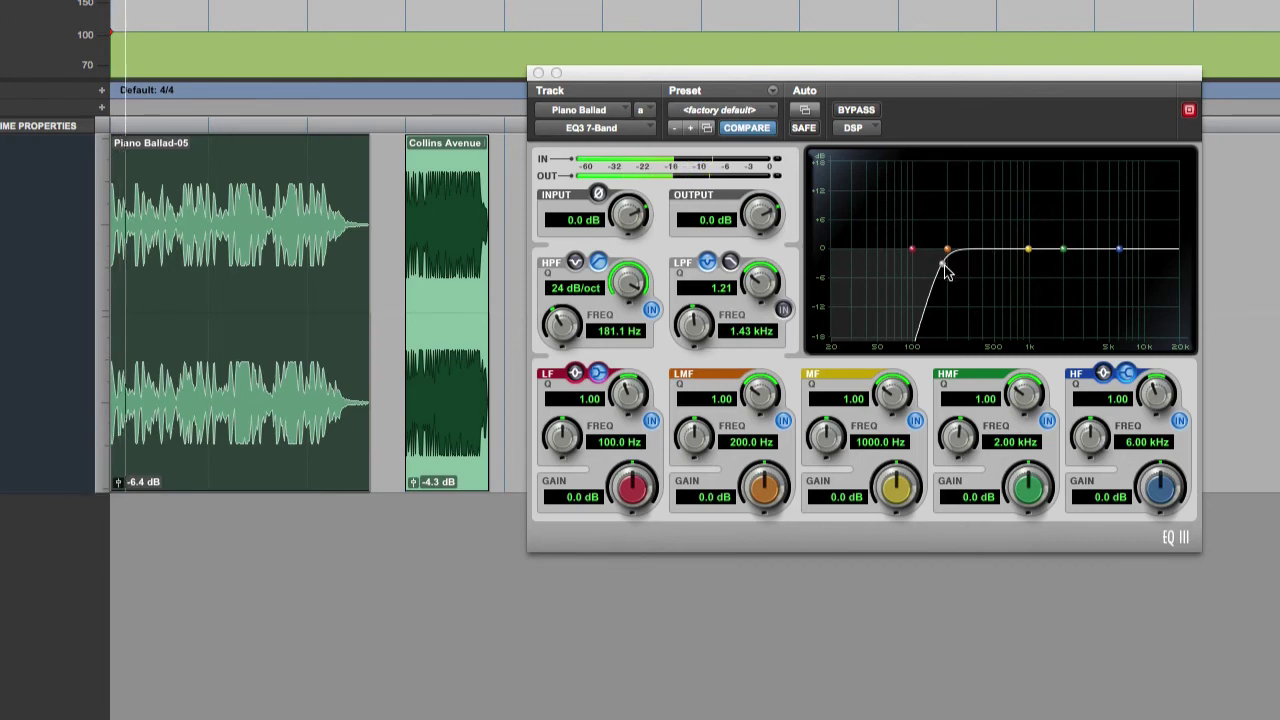
drag(944, 268, 878, 270)
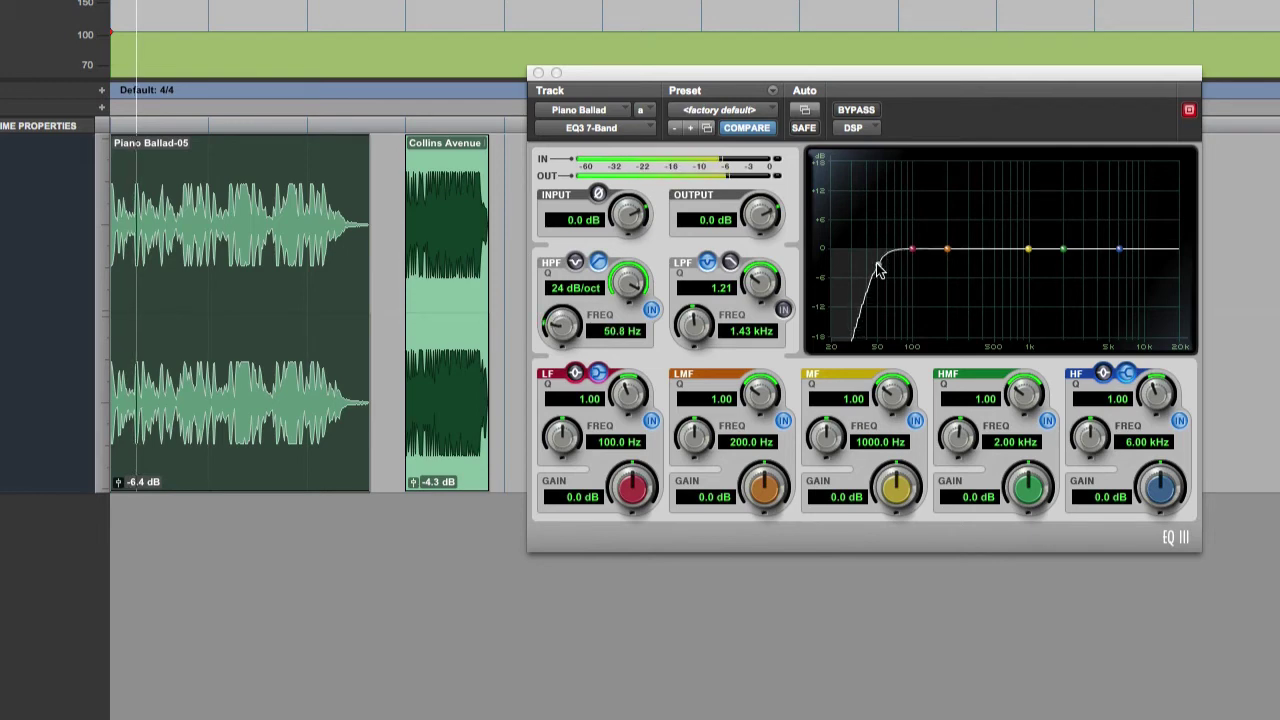
Compare the high-pass off and on, then set it to 75.6 Hz at 18 dB/oct.
click(650, 310)
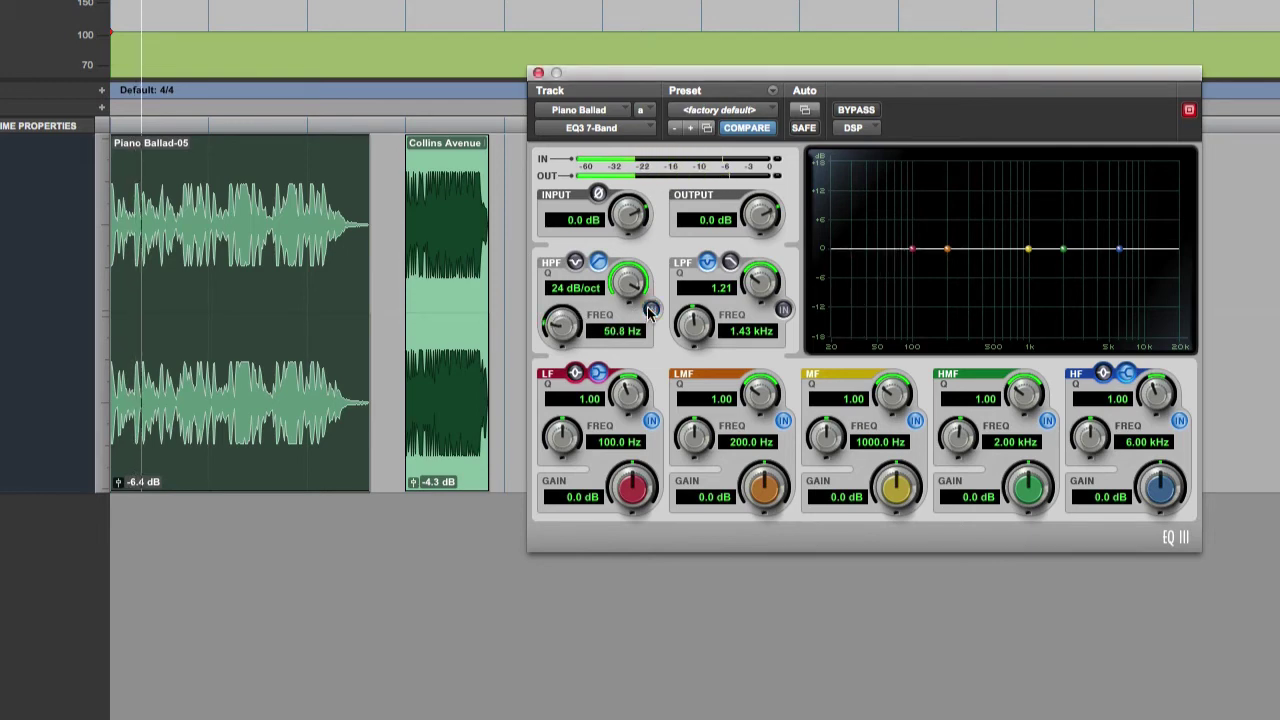
click(650, 310)
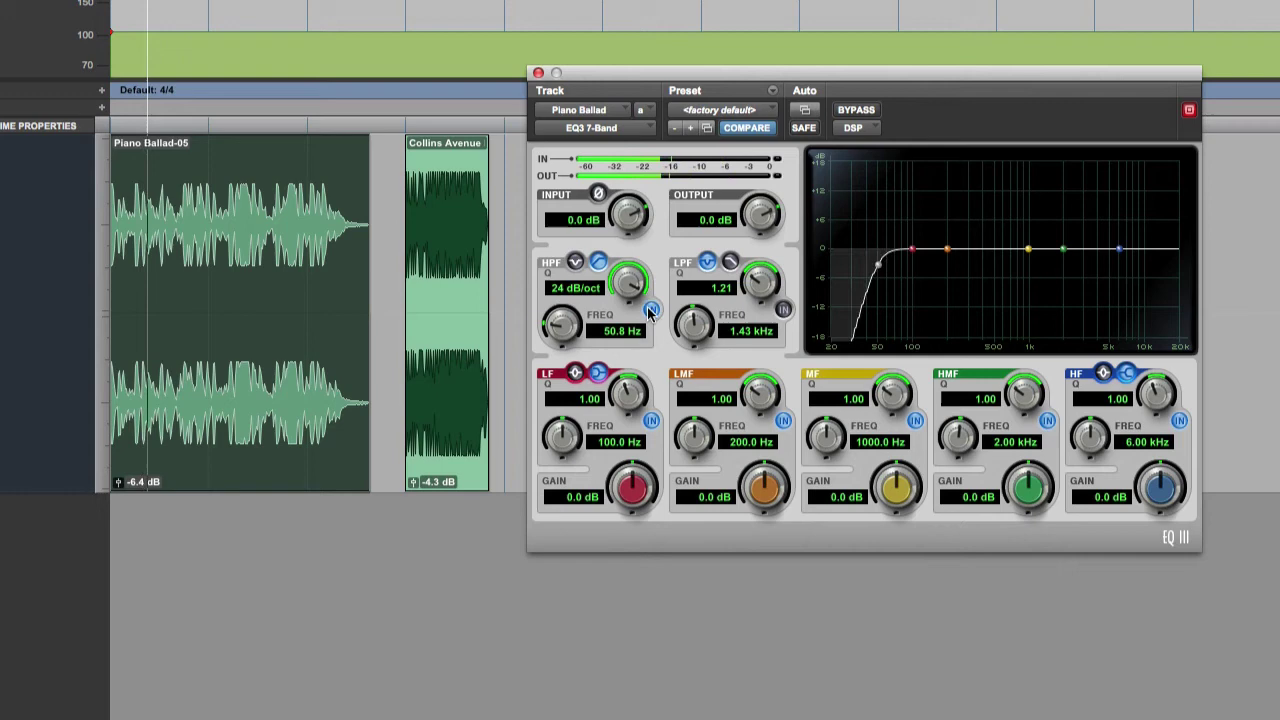
drag(876, 277, 886, 268)
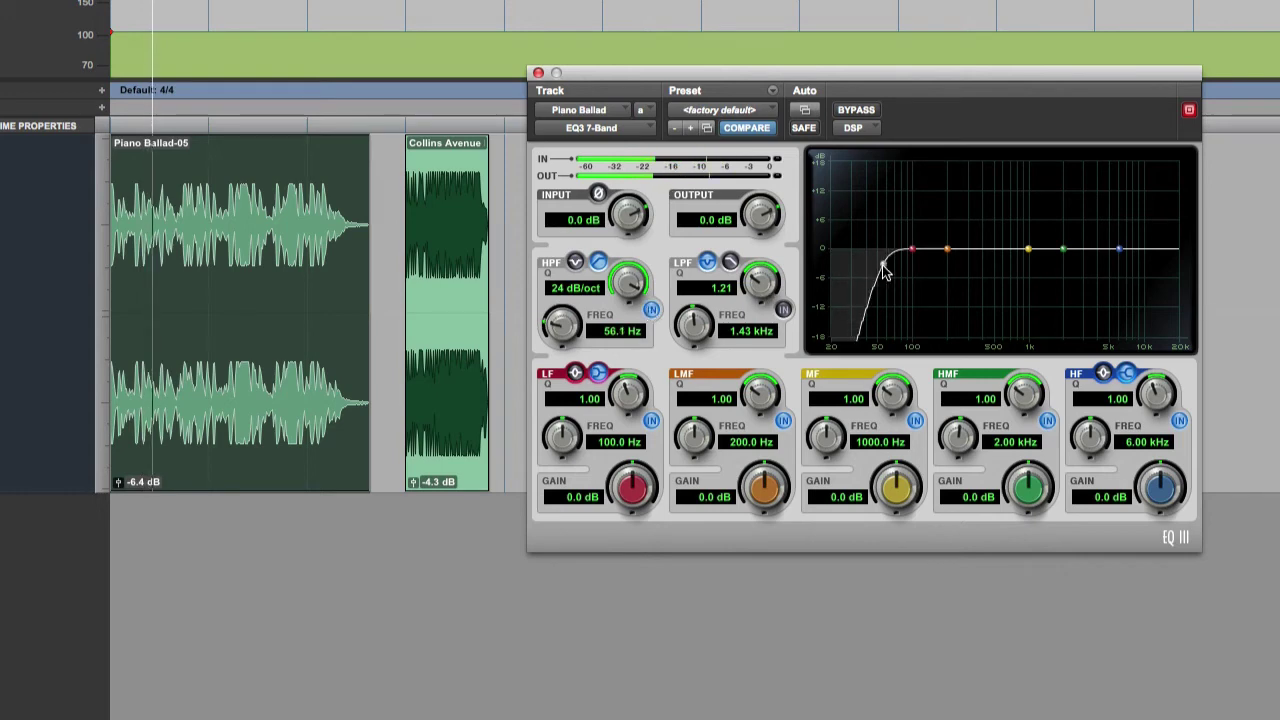
drag(622, 292, 624, 318)
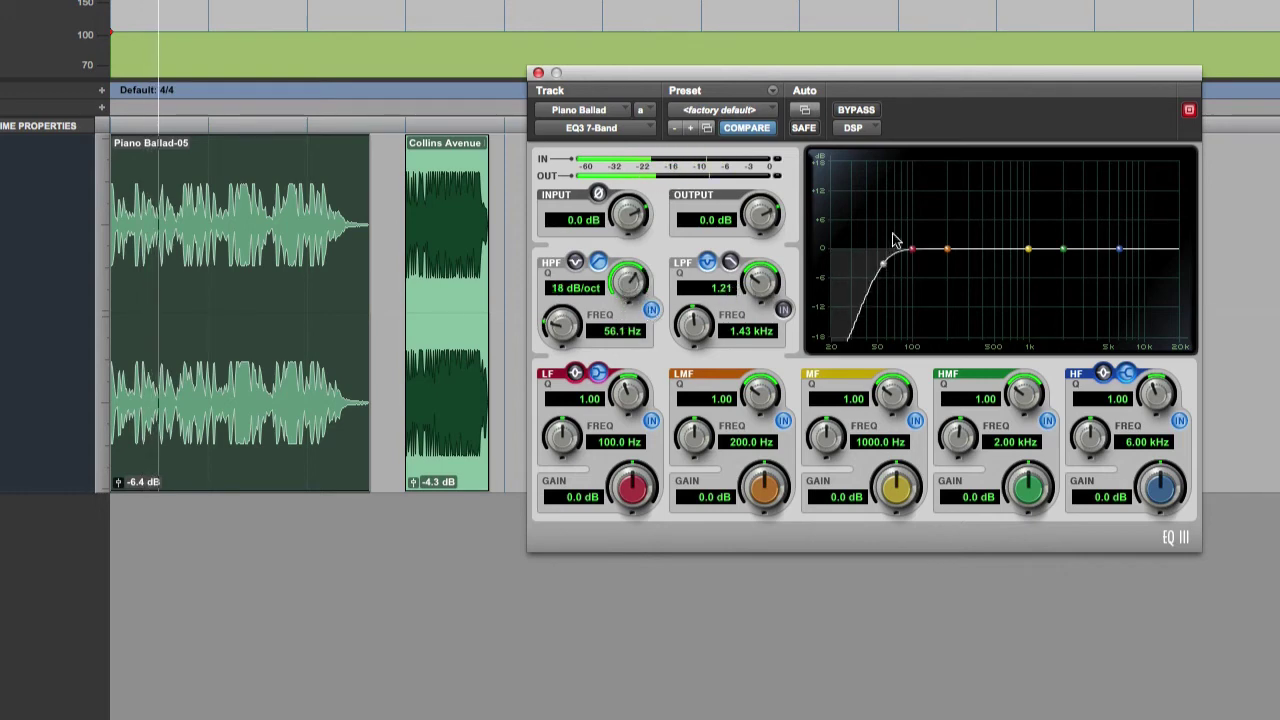
drag(882, 268, 899, 265)
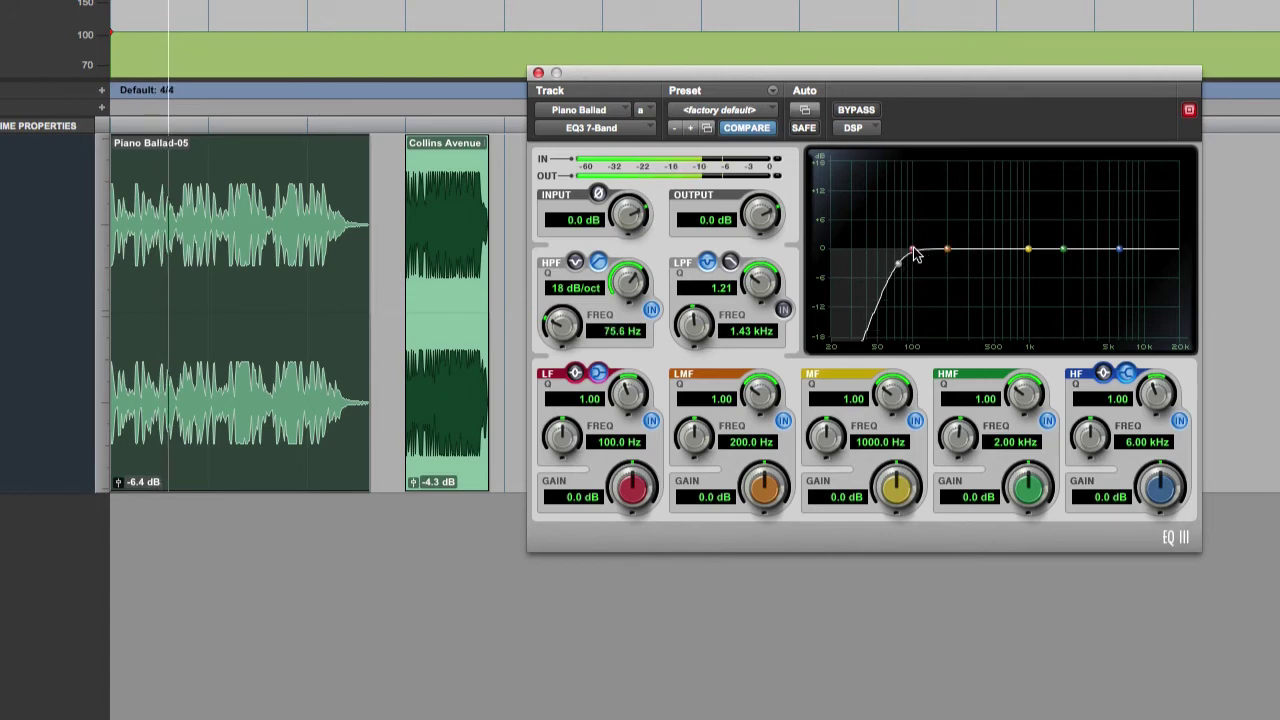
Set LMF +3.0 dB at 142.7 Hz, HMF +1.7 dB at 2.44 kHz, and HF -2.8 dB at 5.50 kHz.
drag(947, 256, 931, 238)
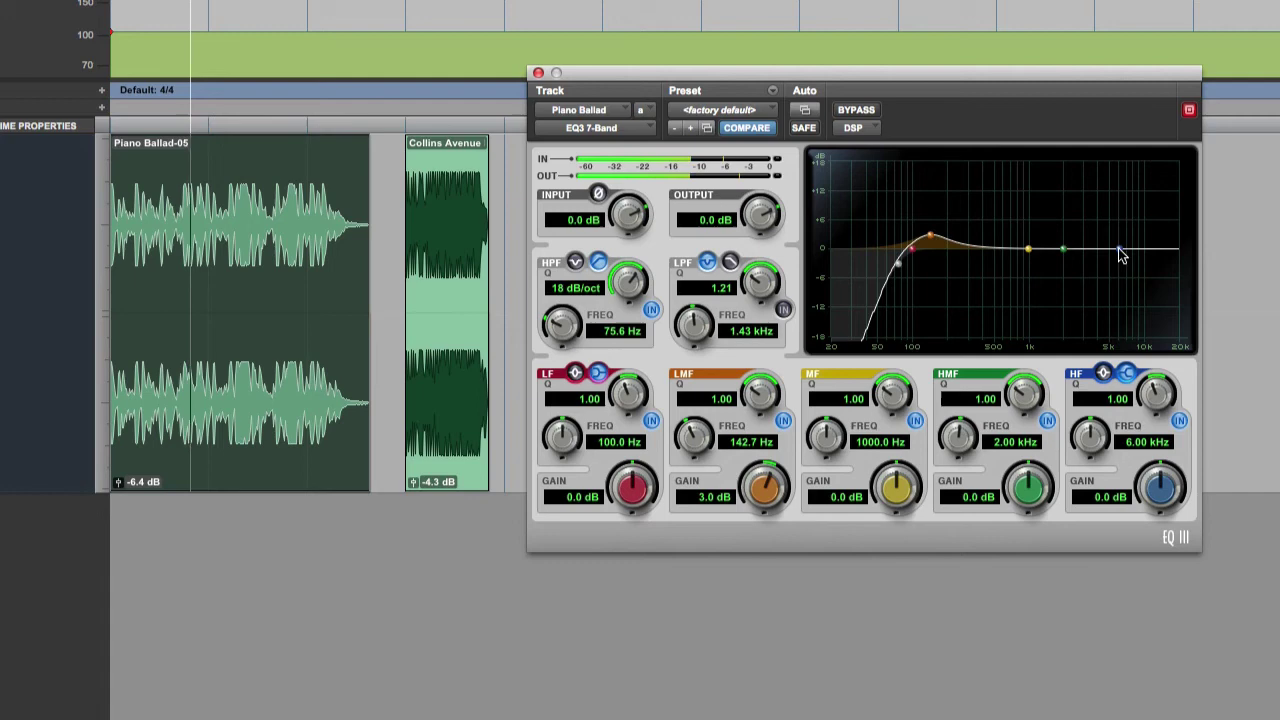
drag(1121, 256, 1073, 246)
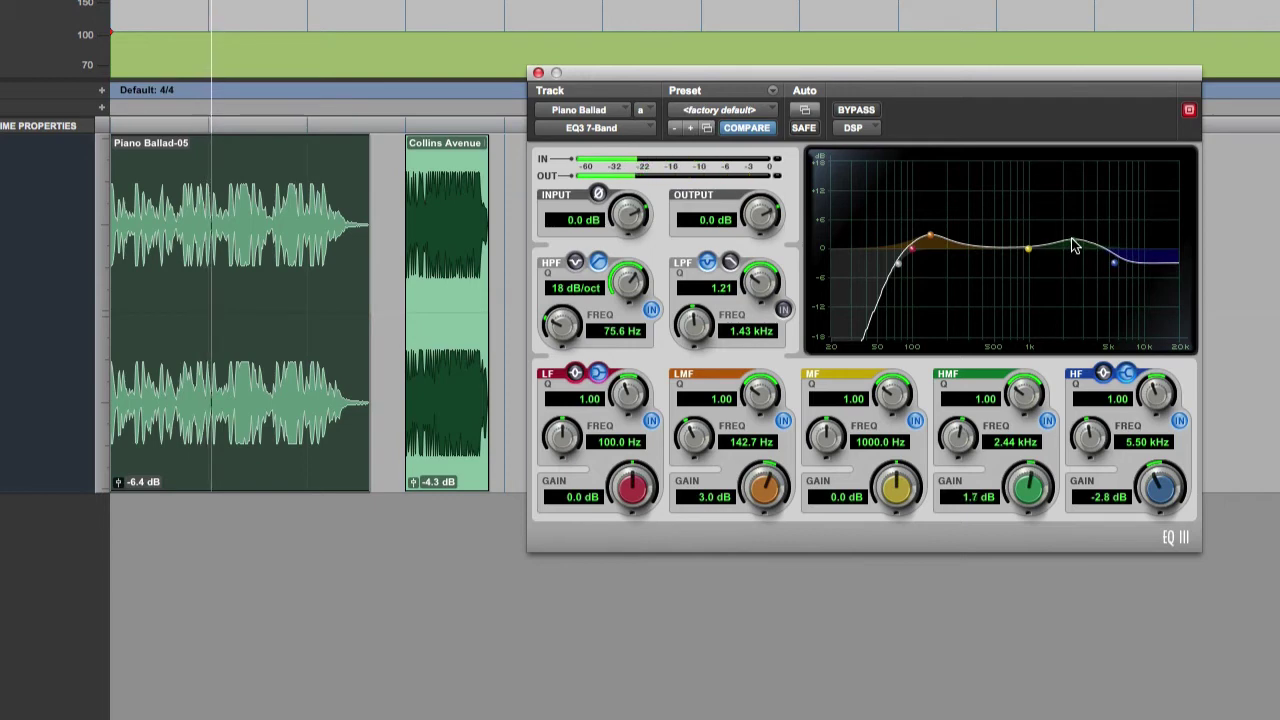
A/B the EQ with Bypass and deepen the high cut to -4.0 dB at 4.42 kHz, leaving the EQ active.
click(852, 111)
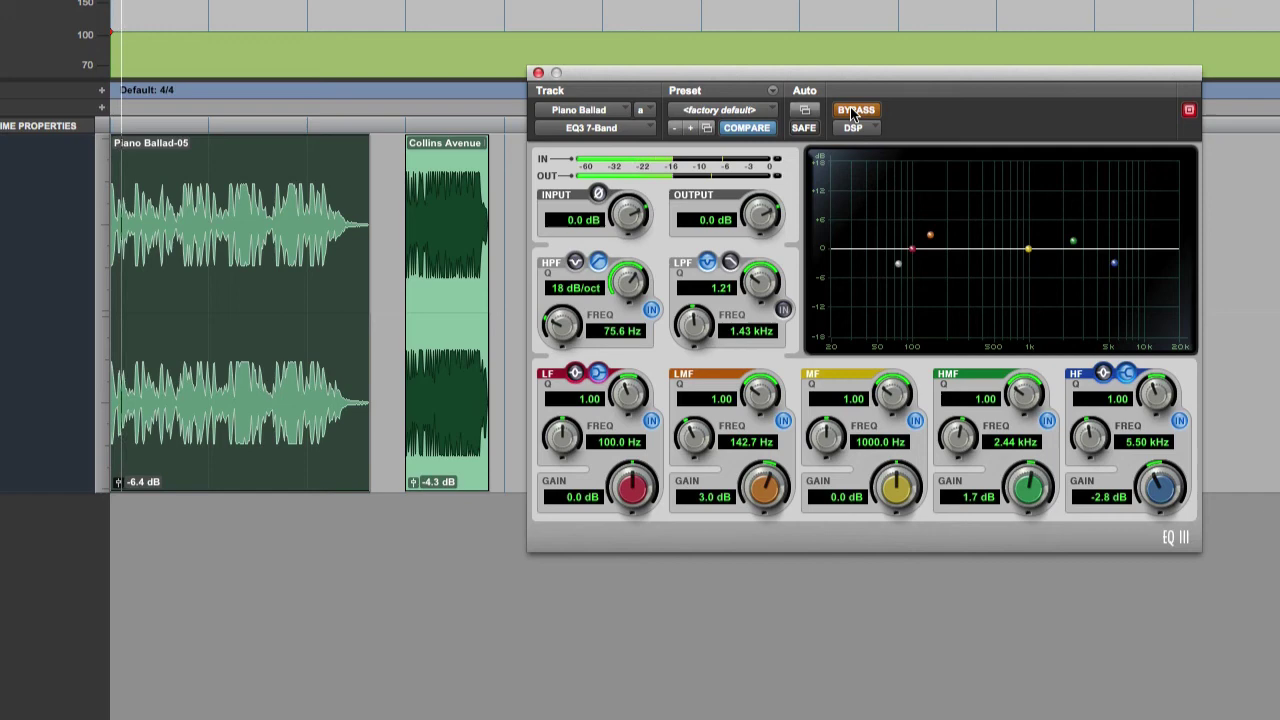
click(850, 109)
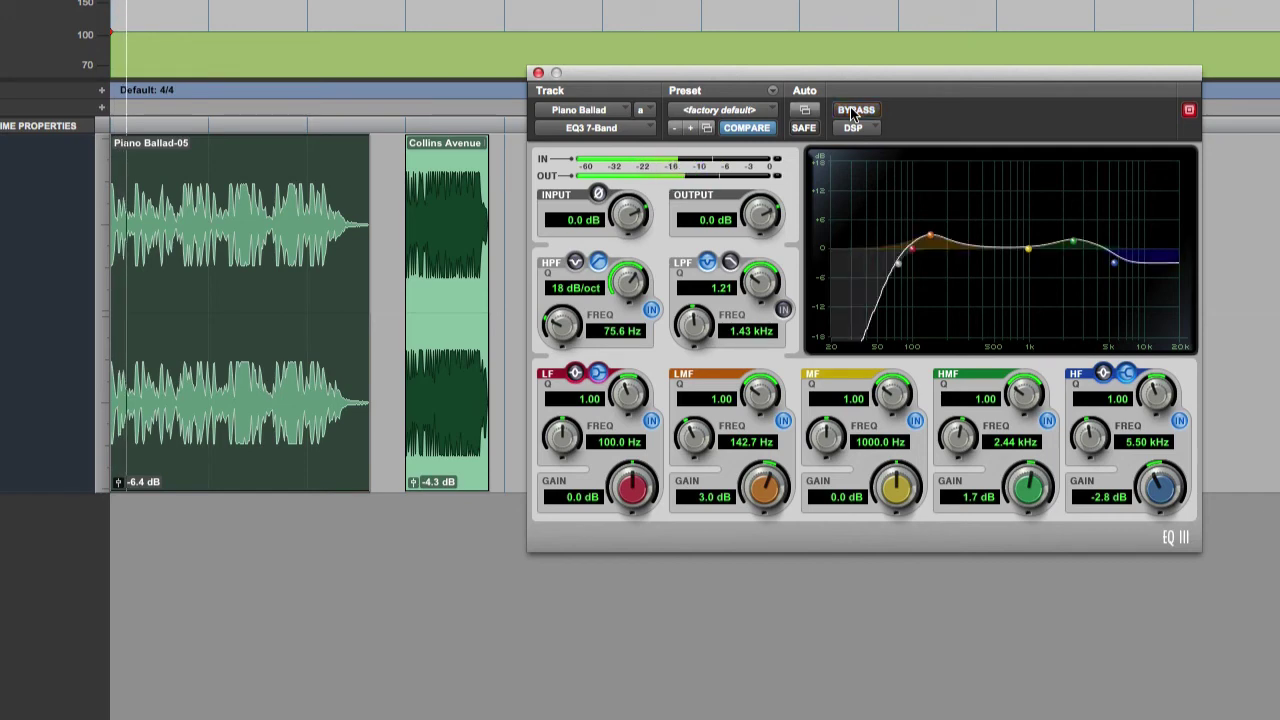
drag(1116, 259, 1104, 275)
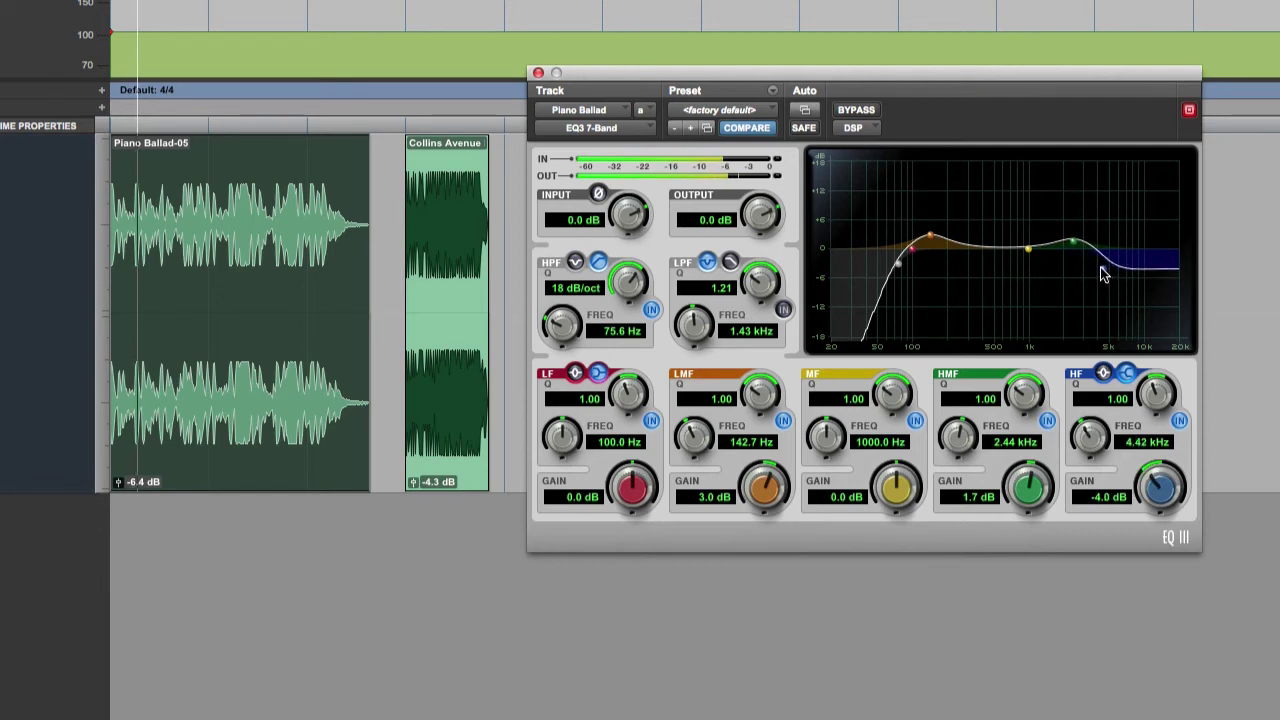
click(862, 115)
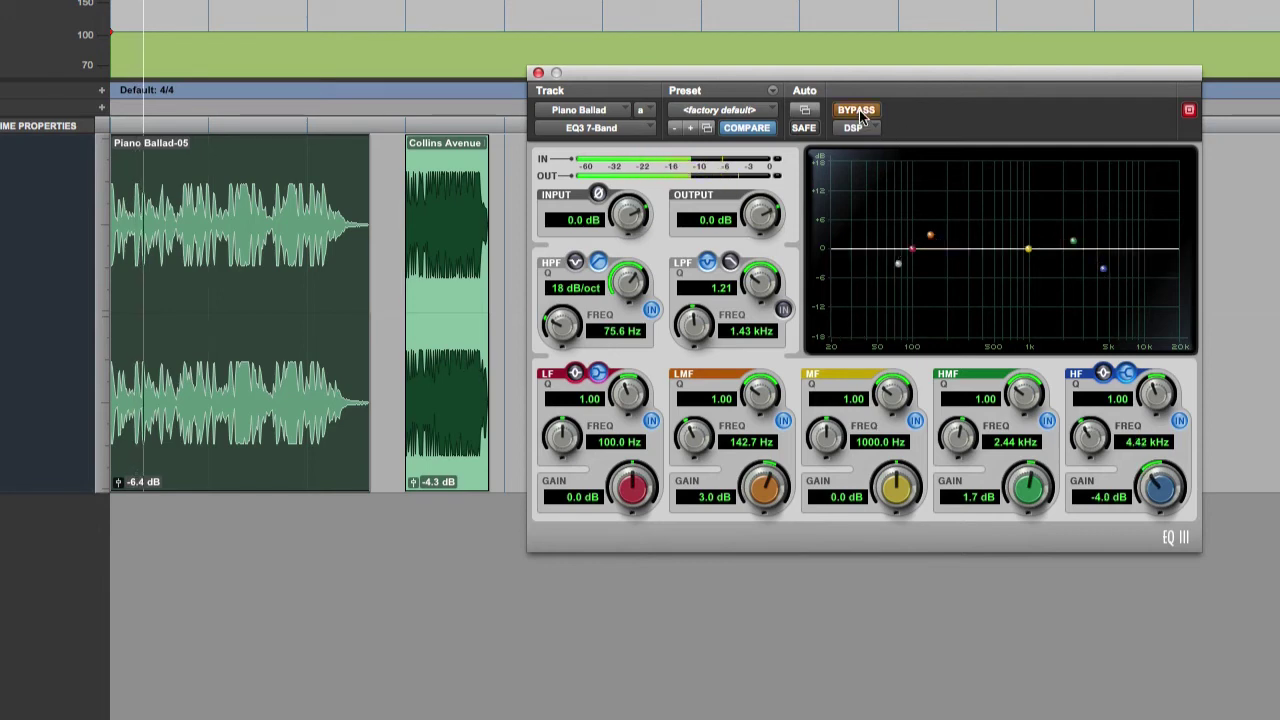
click(862, 115)
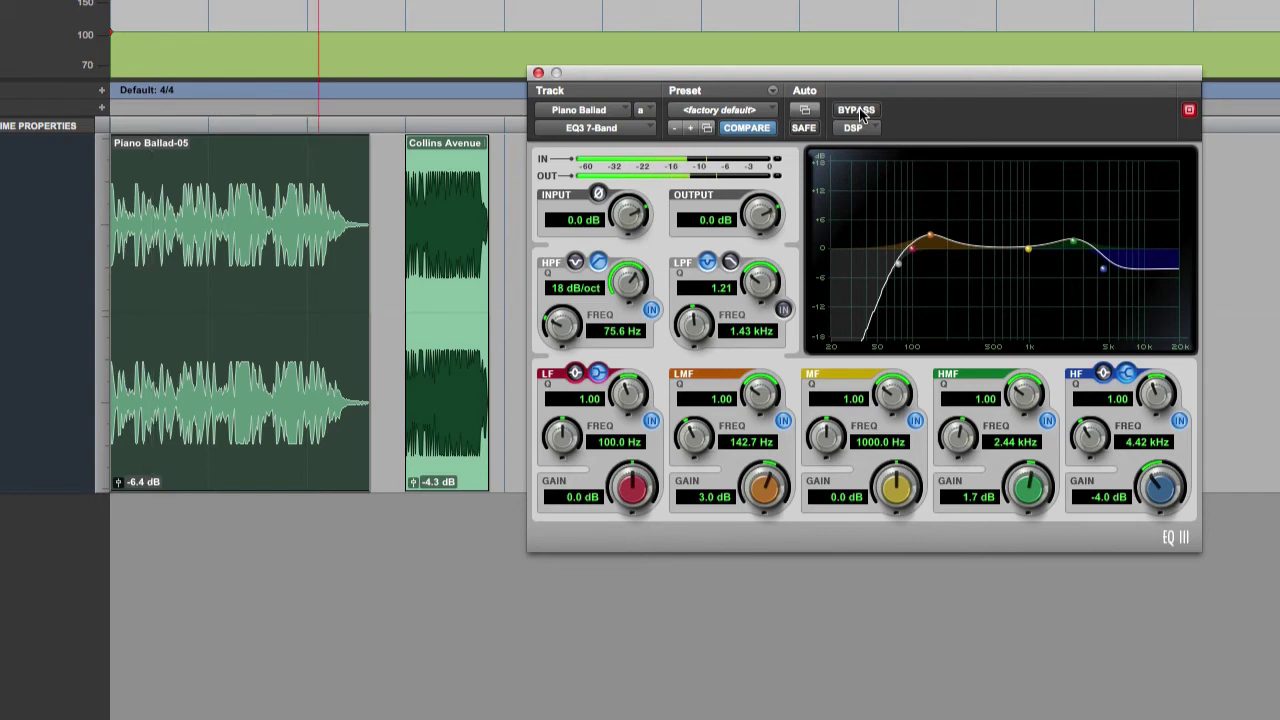
Move the high-mid to +1.1 dB at 1.81 kHz and the high band to -1.5 dB at 4.01 kHz.
mouse_move(1072, 248)
mouse_down()
mouse_move(985, 244)
mouse_move(1060, 250)
mouse_up()
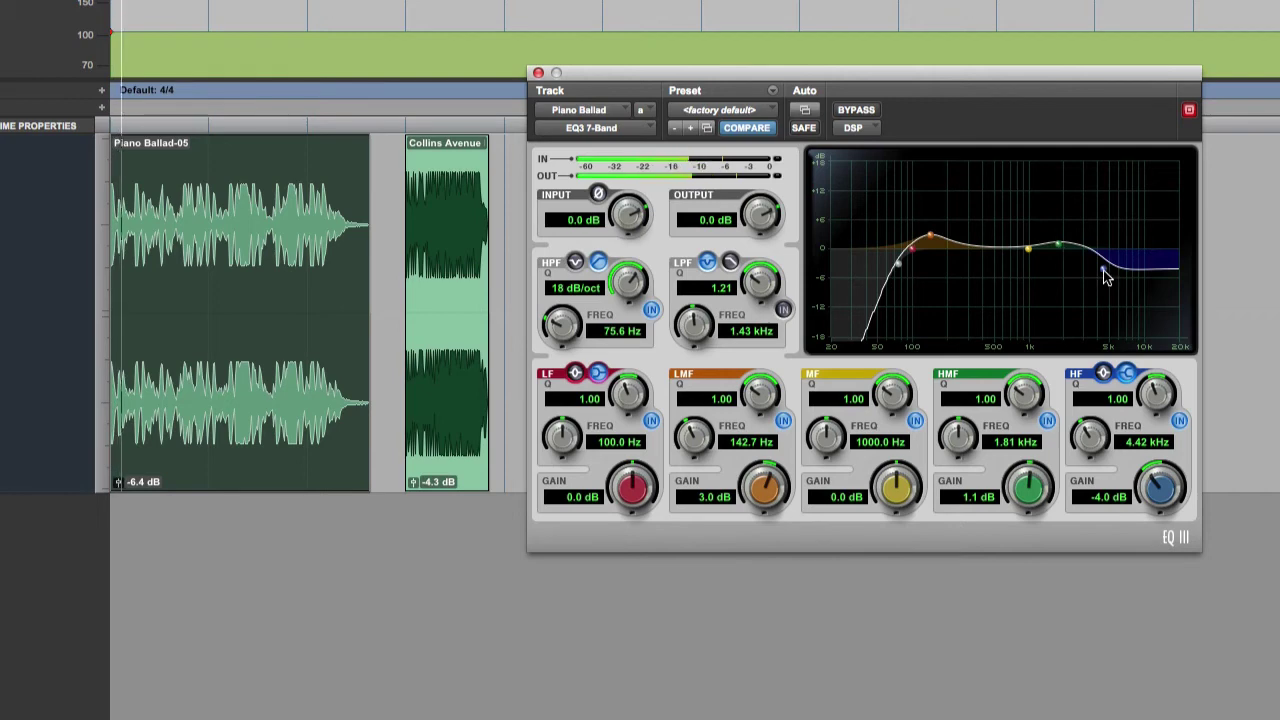
drag(1106, 276, 1100, 235)
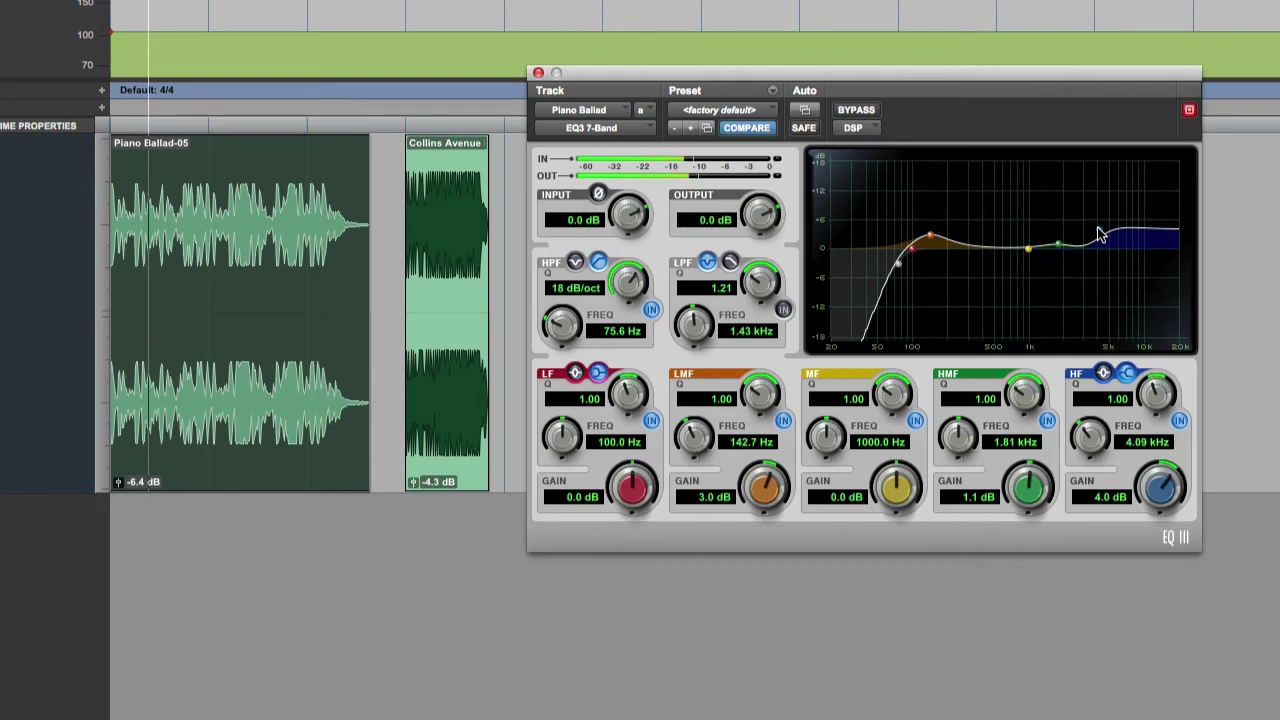
drag(1100, 235, 1098, 256)
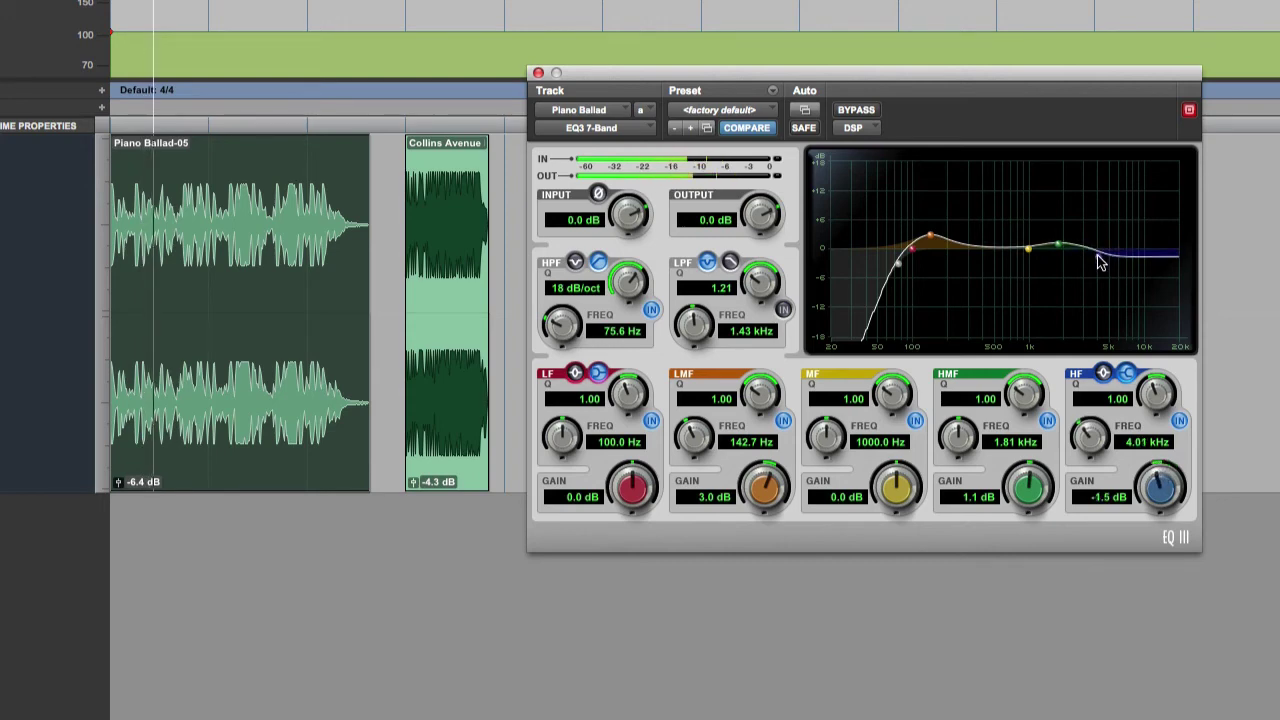
Turn on the LPF as a low-pass with a 6 dB/oct slope and a 9.22 kHz cutoff.
click(783, 309)
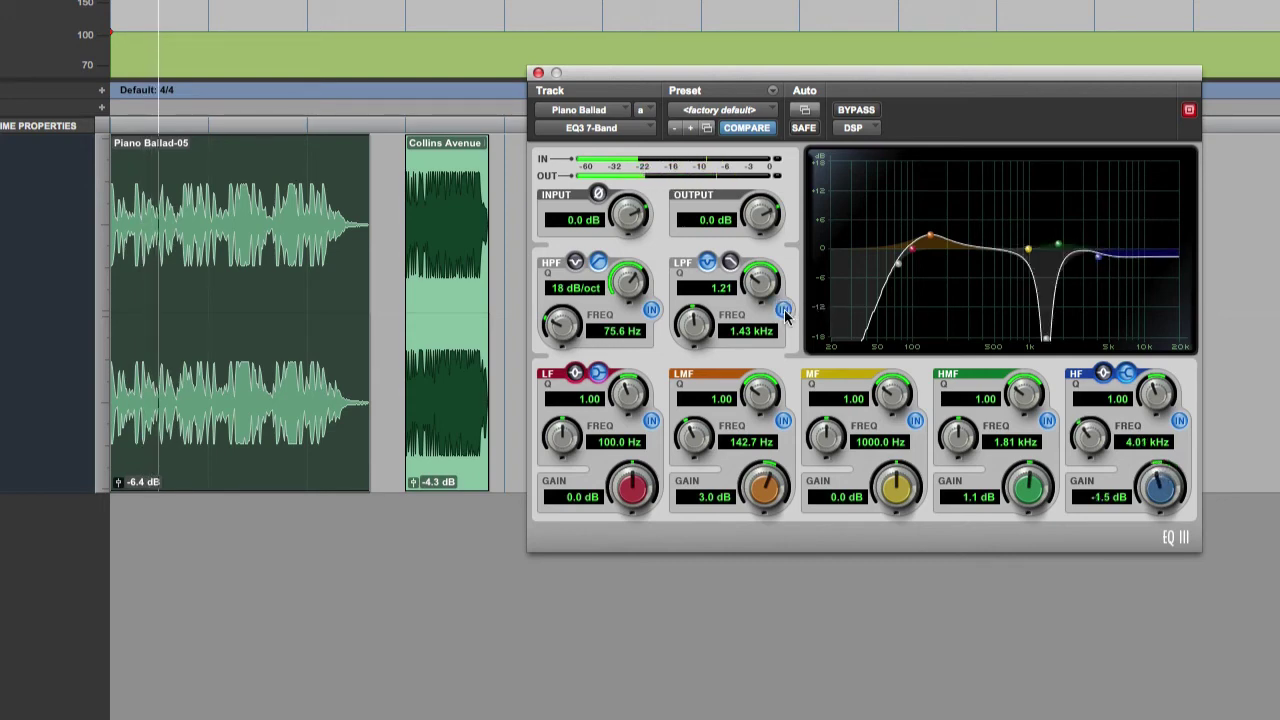
click(730, 262)
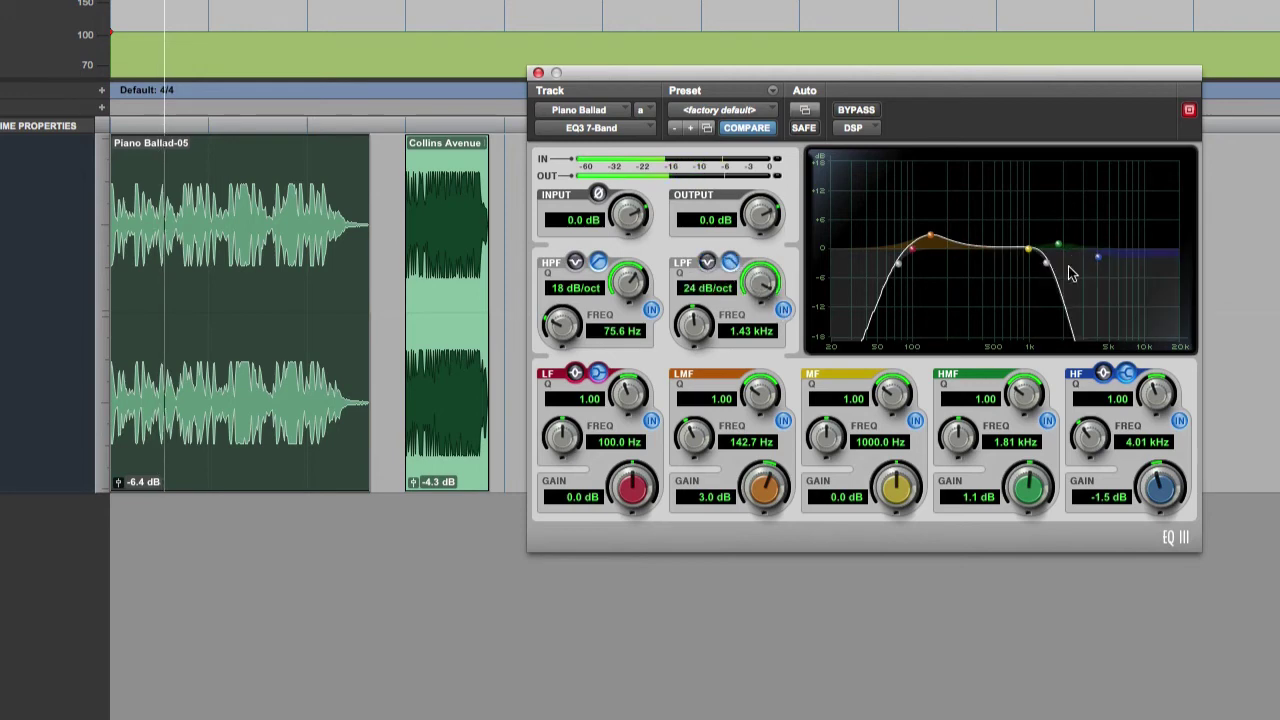
drag(1052, 268, 1117, 264)
drag(775, 278, 752, 376)
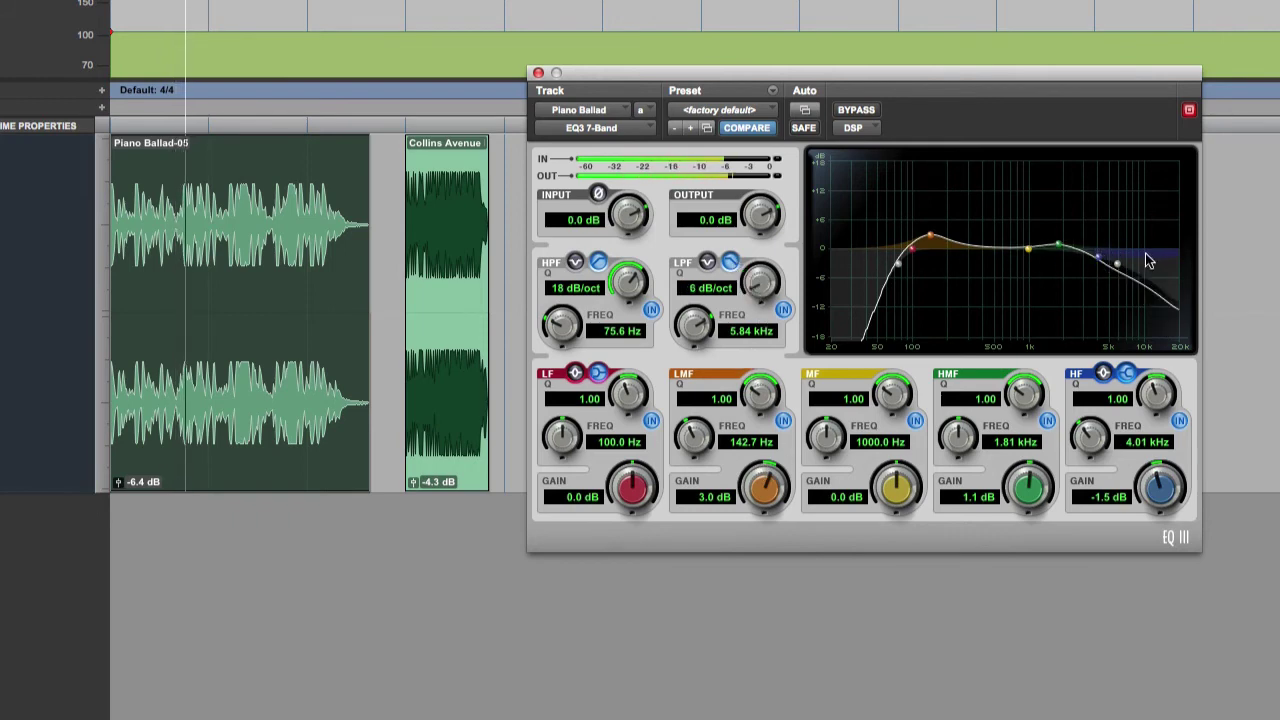
drag(1122, 268, 1055, 238)
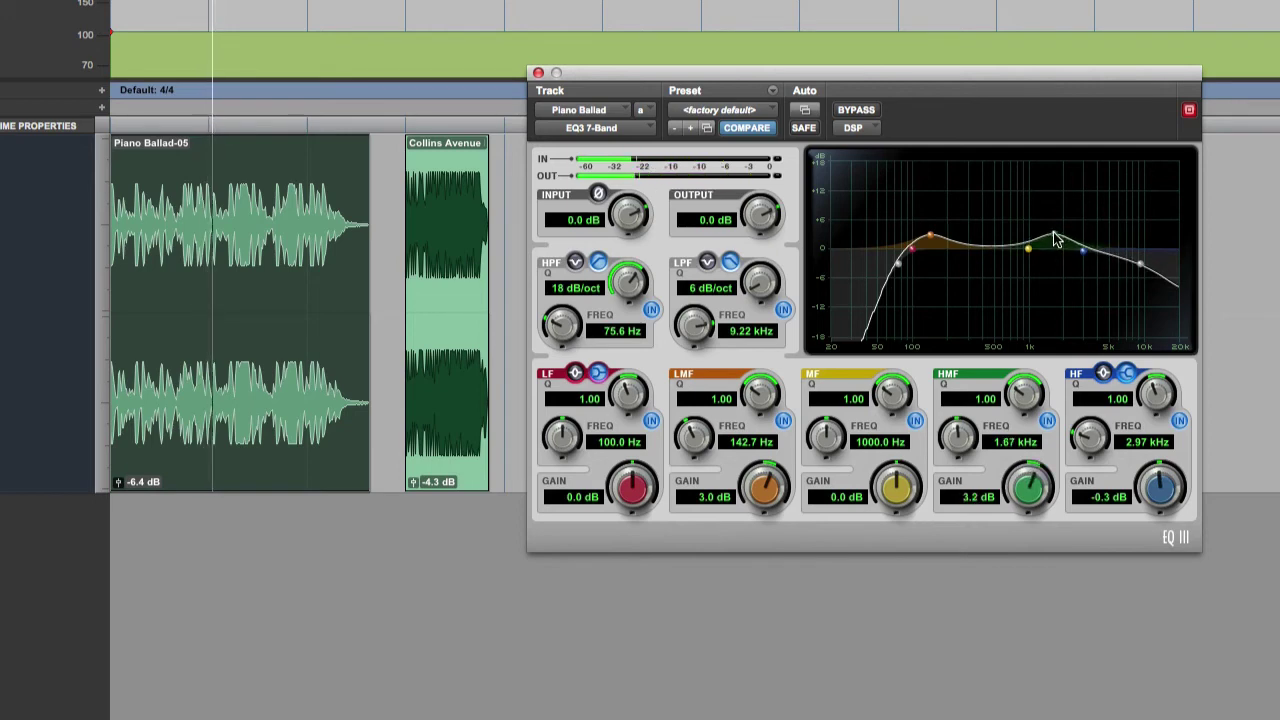
A/B the EQ with bypass, then lower the high-pass cutoff to 71.2 Hz.
click(854, 111)
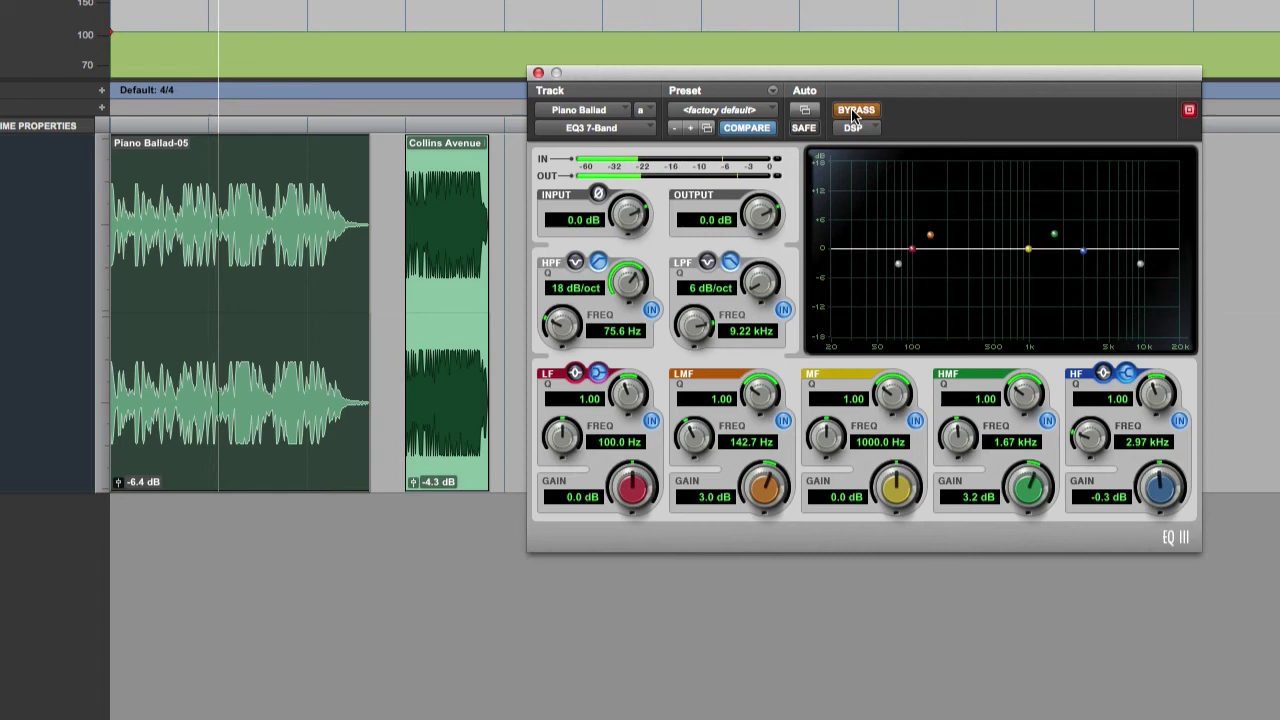
click(854, 112)
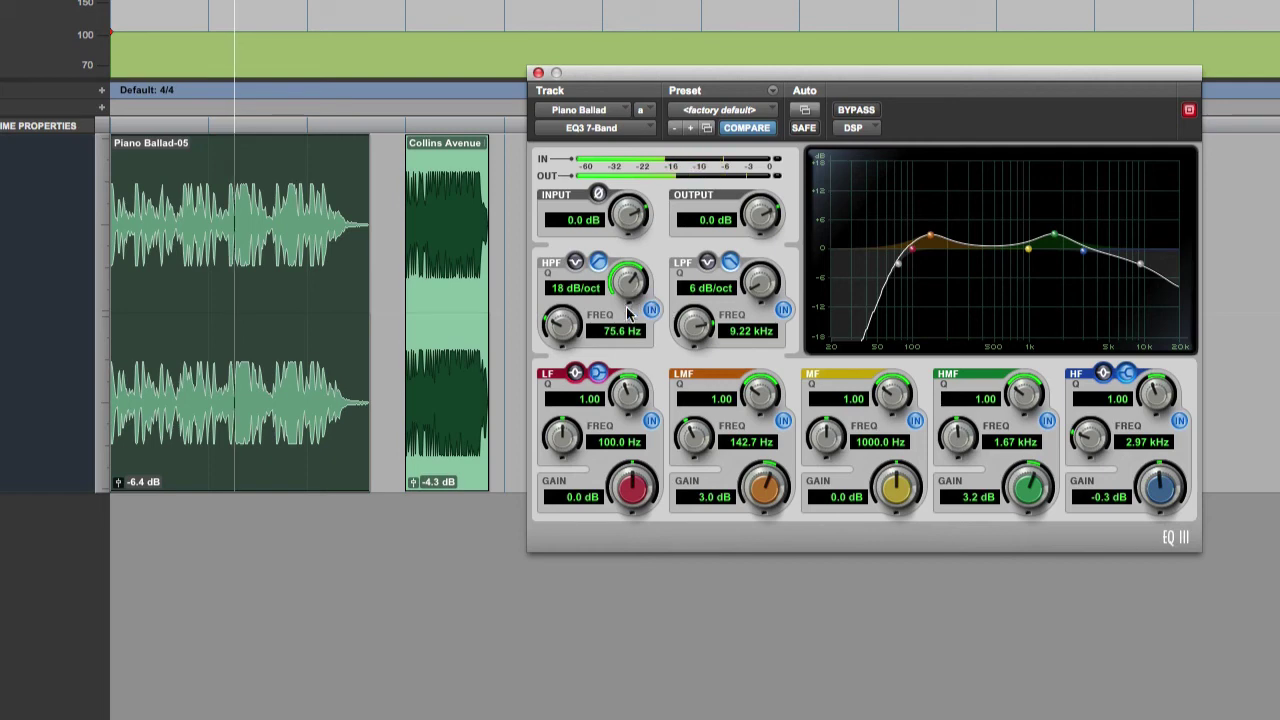
mouse_move(899, 272)
mouse_down()
mouse_move(916, 263)
mouse_move(884, 274)
mouse_move(895, 268)
mouse_up()
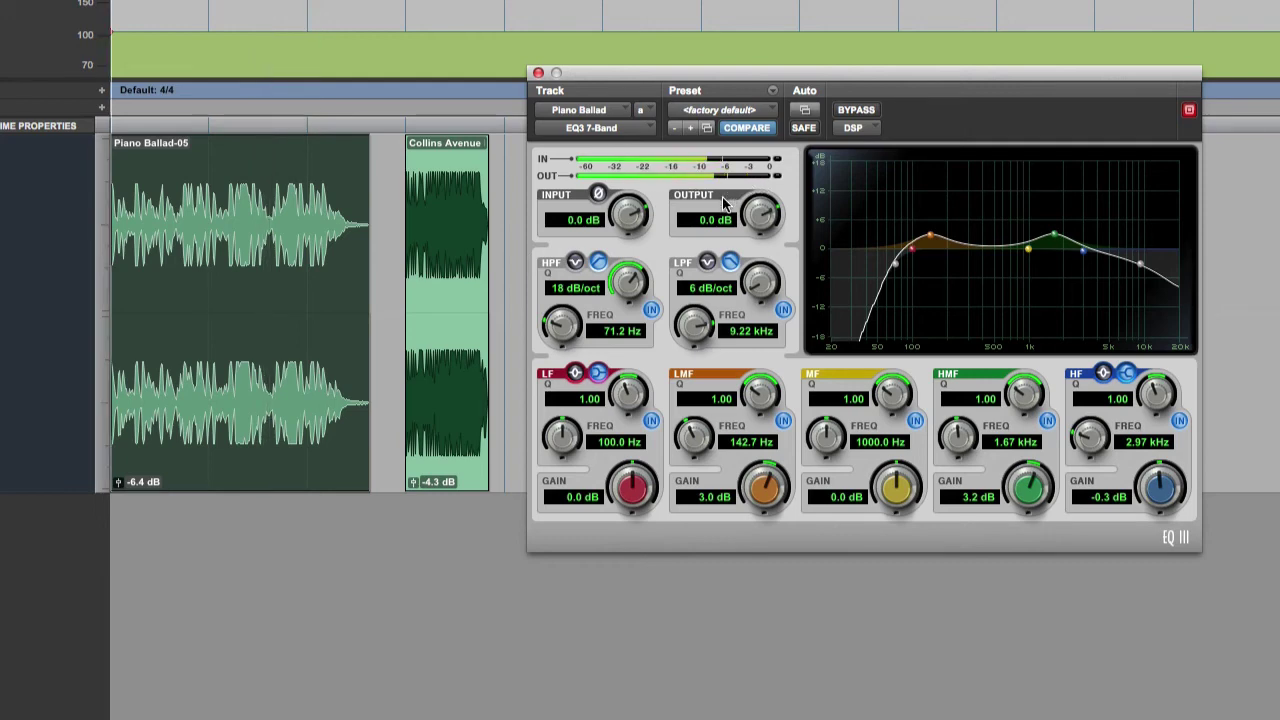
drag(745, 207, 754, 242)
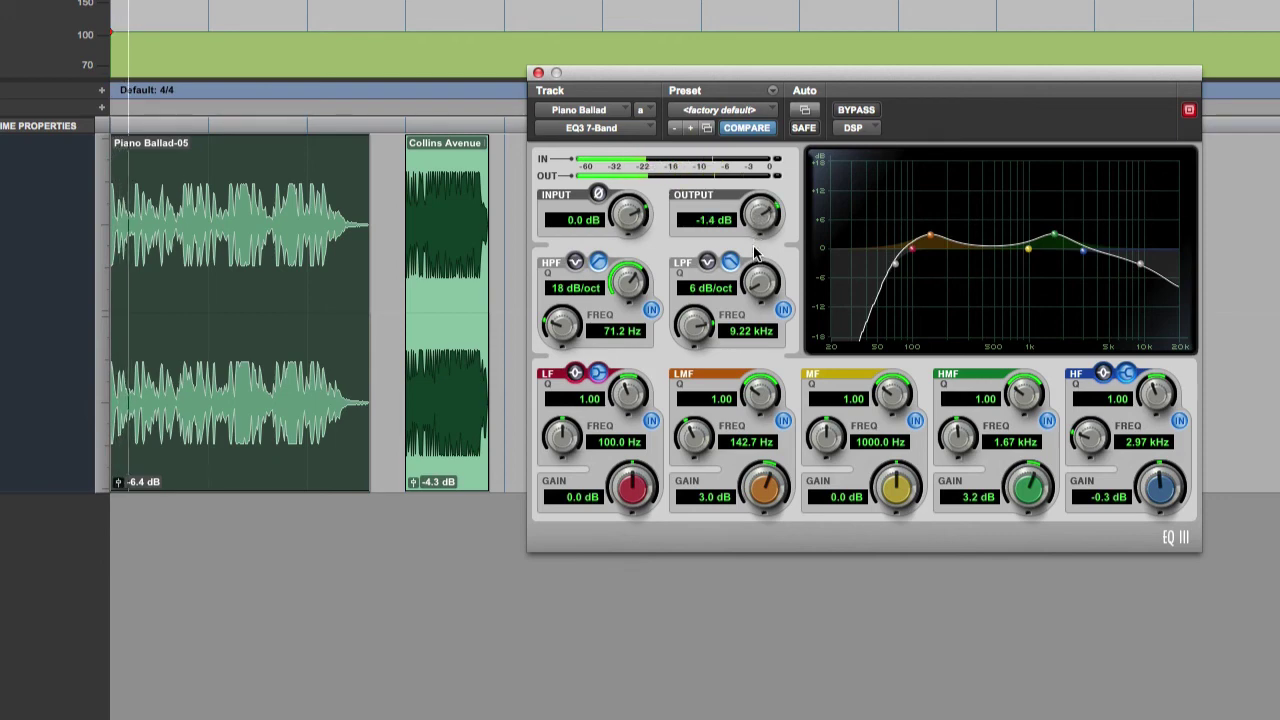
click(850, 110)
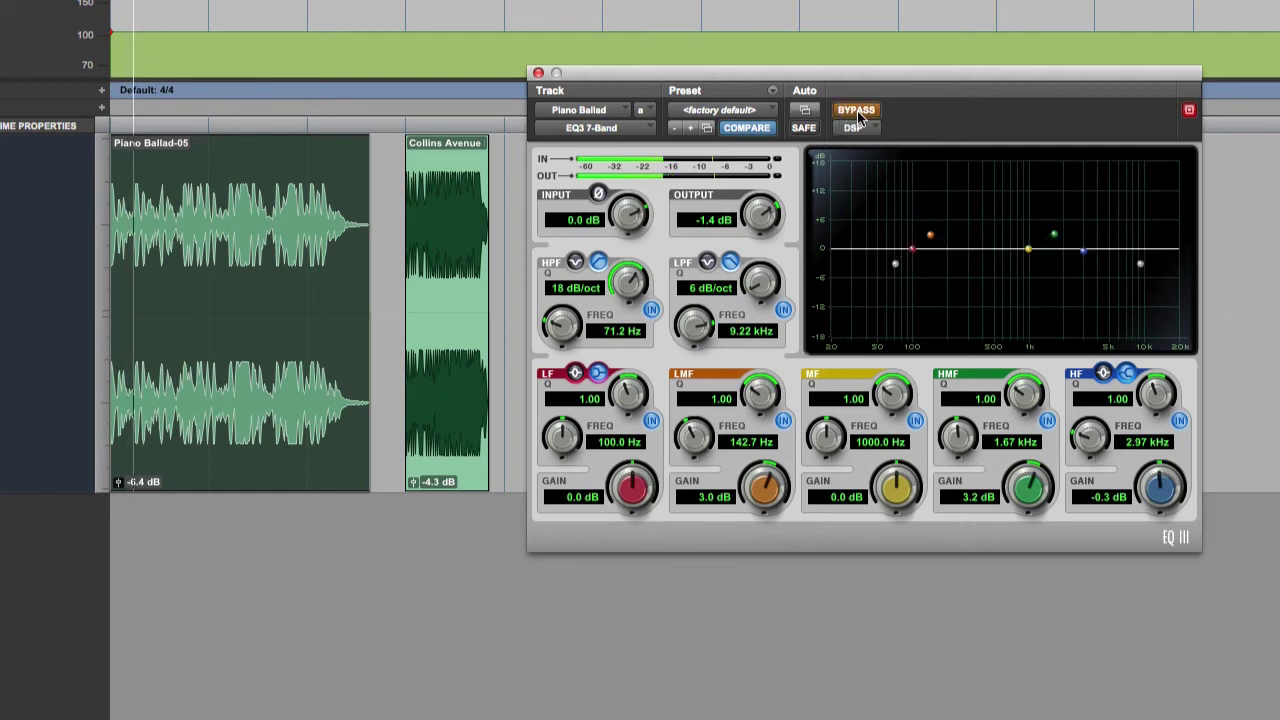
click(858, 117)
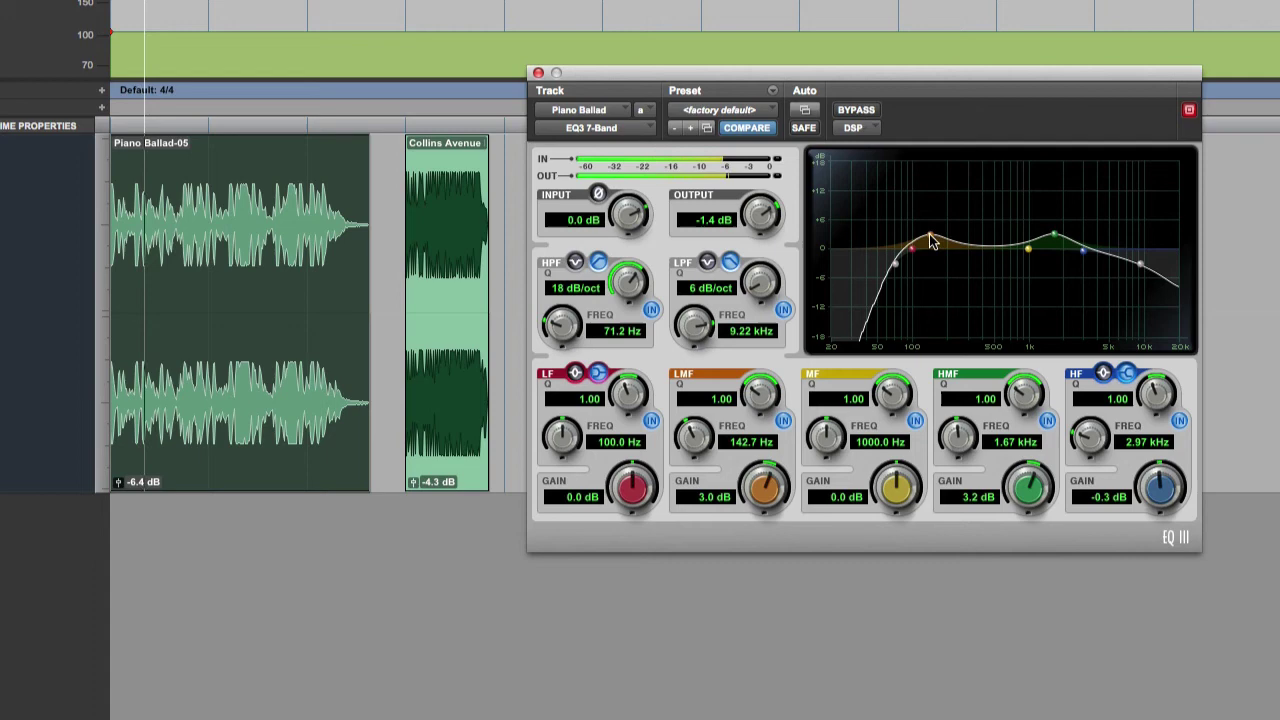
mouse_move(930, 240)
mouse_down()
mouse_move(930, 224)
mouse_move(930, 238)
mouse_up()
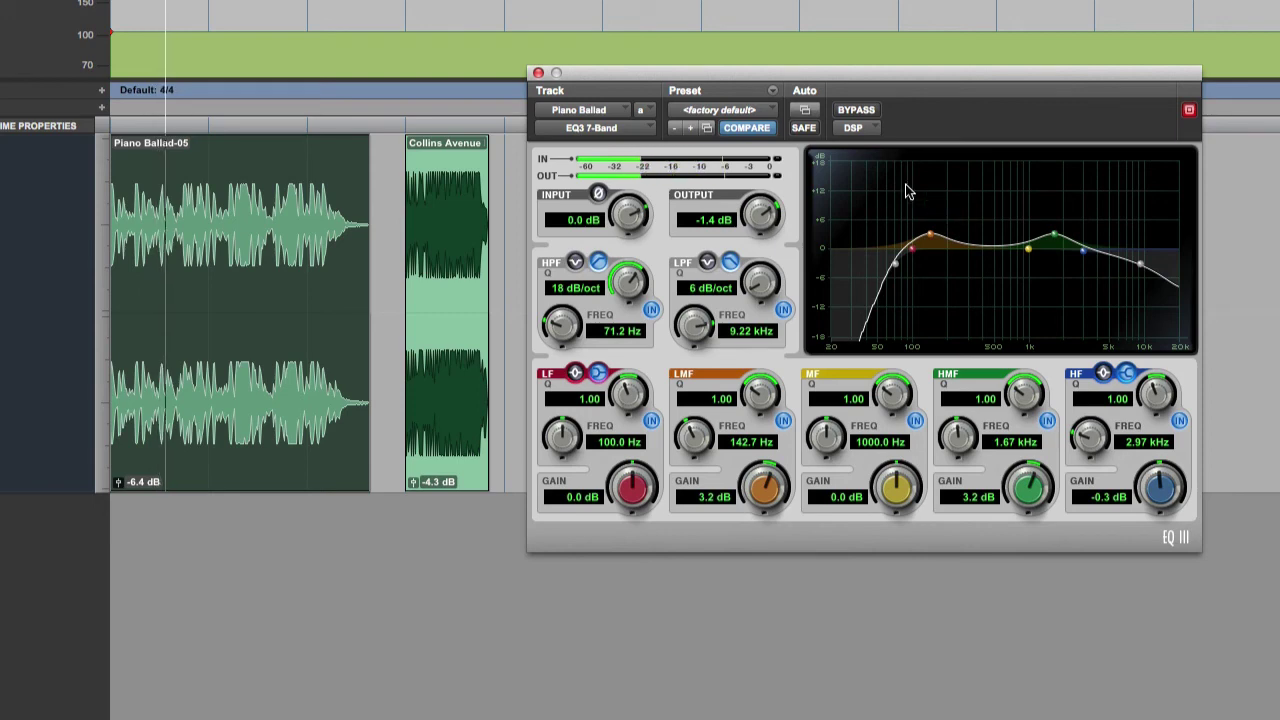
click(870, 111)
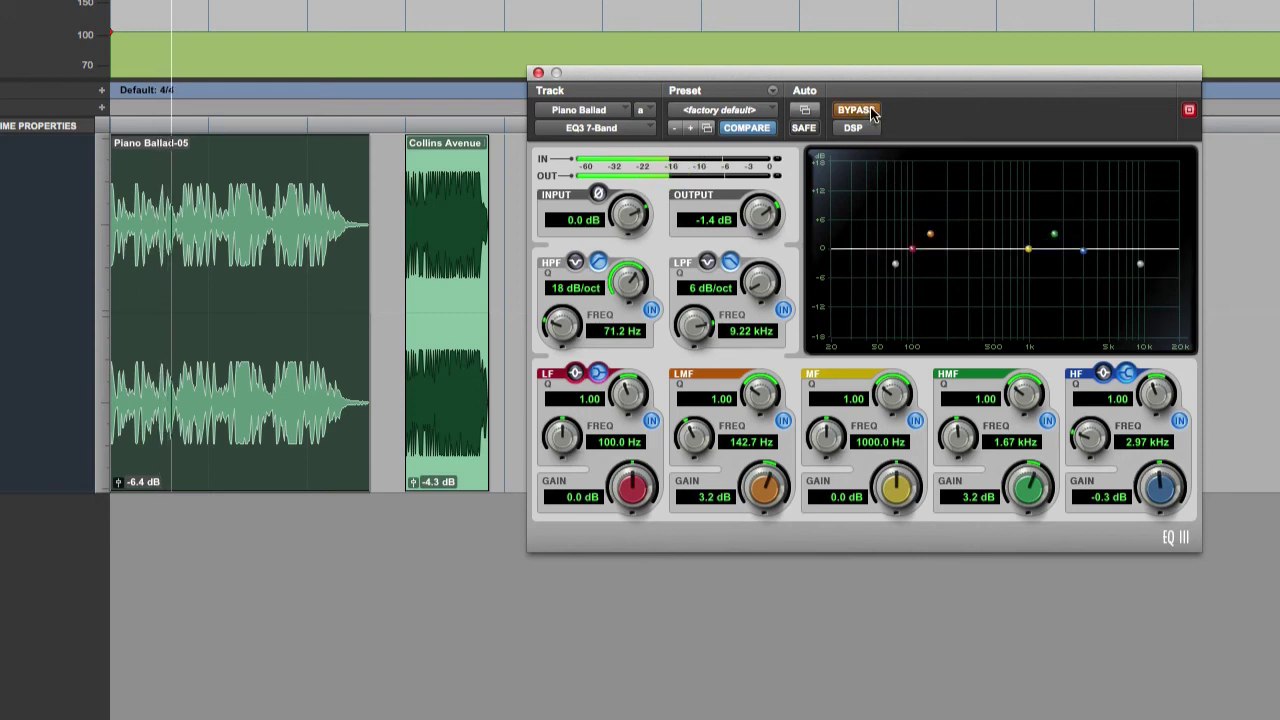
click(870, 111)
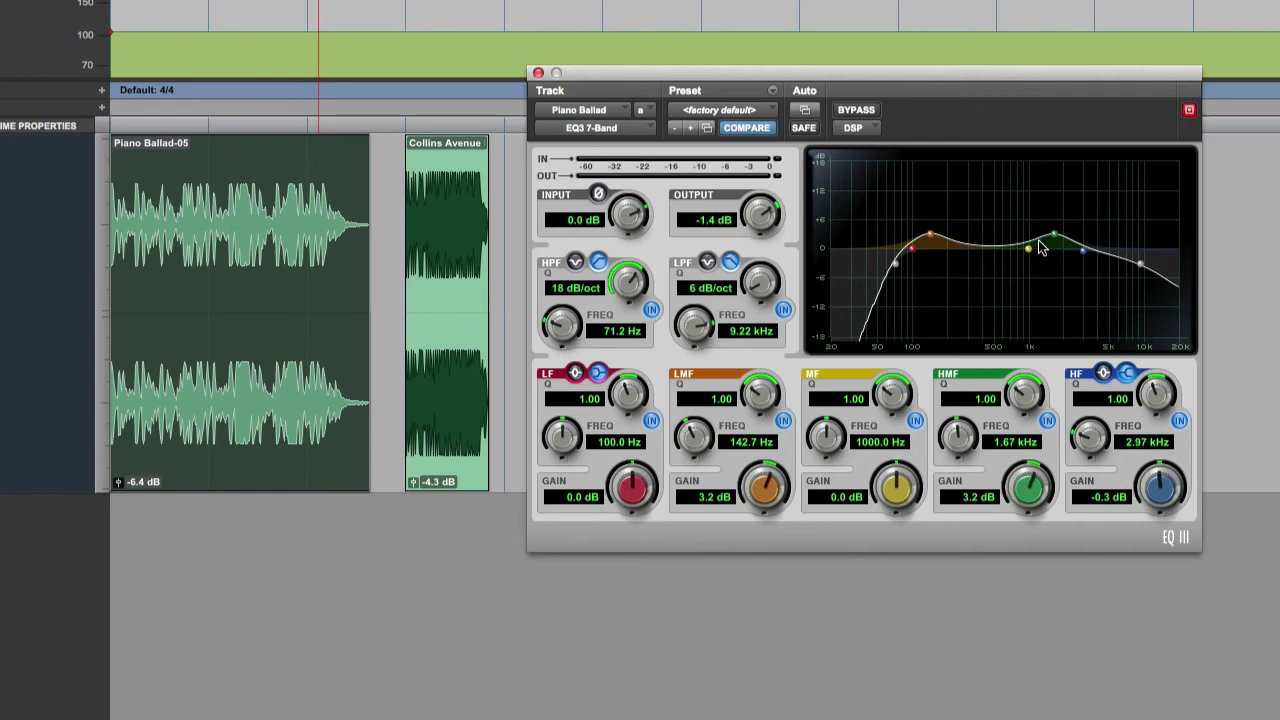
Set the high-mid band to Q 1.78 with a 3.6 dB boost at 1.78 kHz.
scroll(1060, 248, up, 5)
scroll(1058, 249, down, 6)
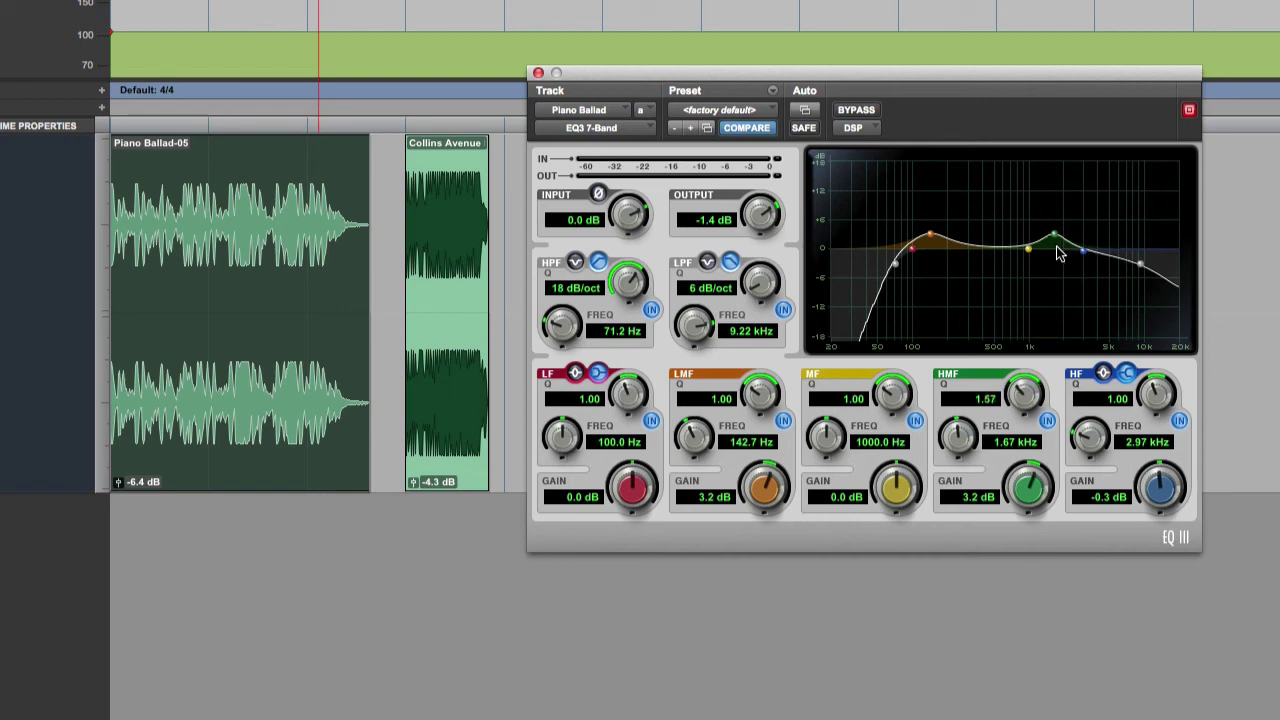
scroll(1060, 246, up, 4)
scroll(1060, 243, down, 3)
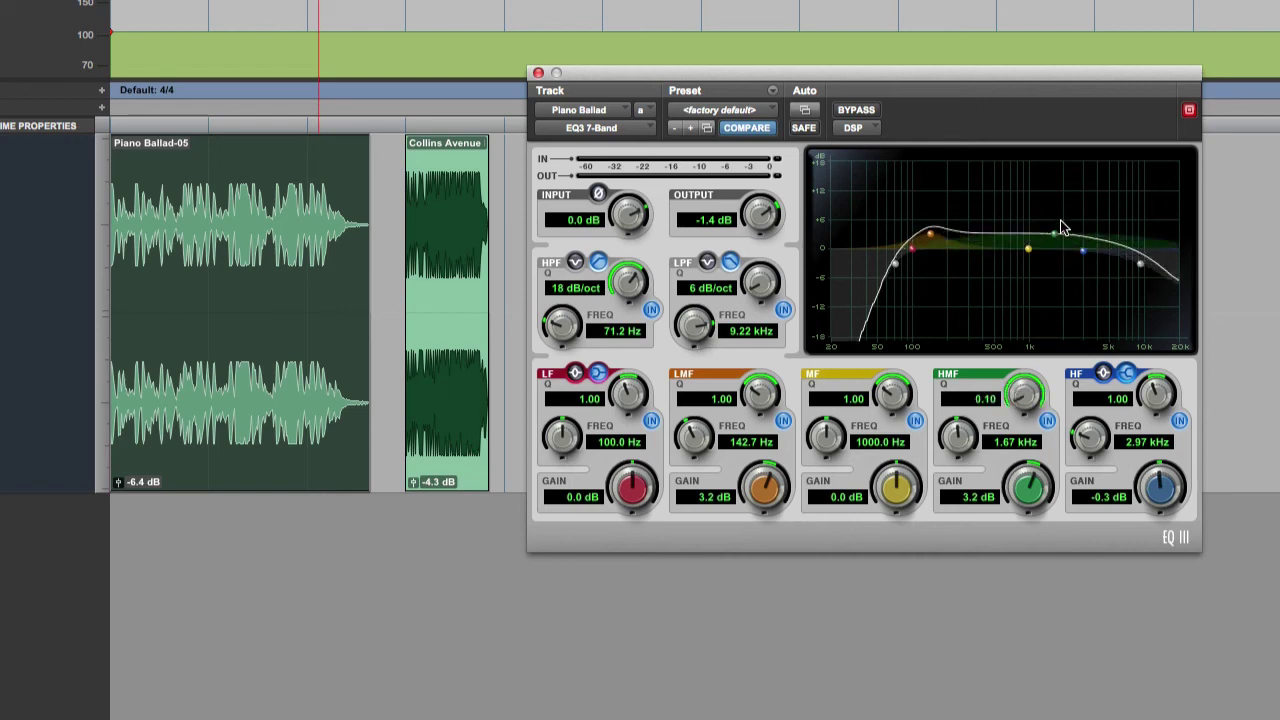
scroll(1063, 229, up, 6)
mouse_move(1060, 243)
mouse_down()
mouse_move(1058, 226)
mouse_move(1054, 280)
mouse_move(1060, 234)
mouse_up()
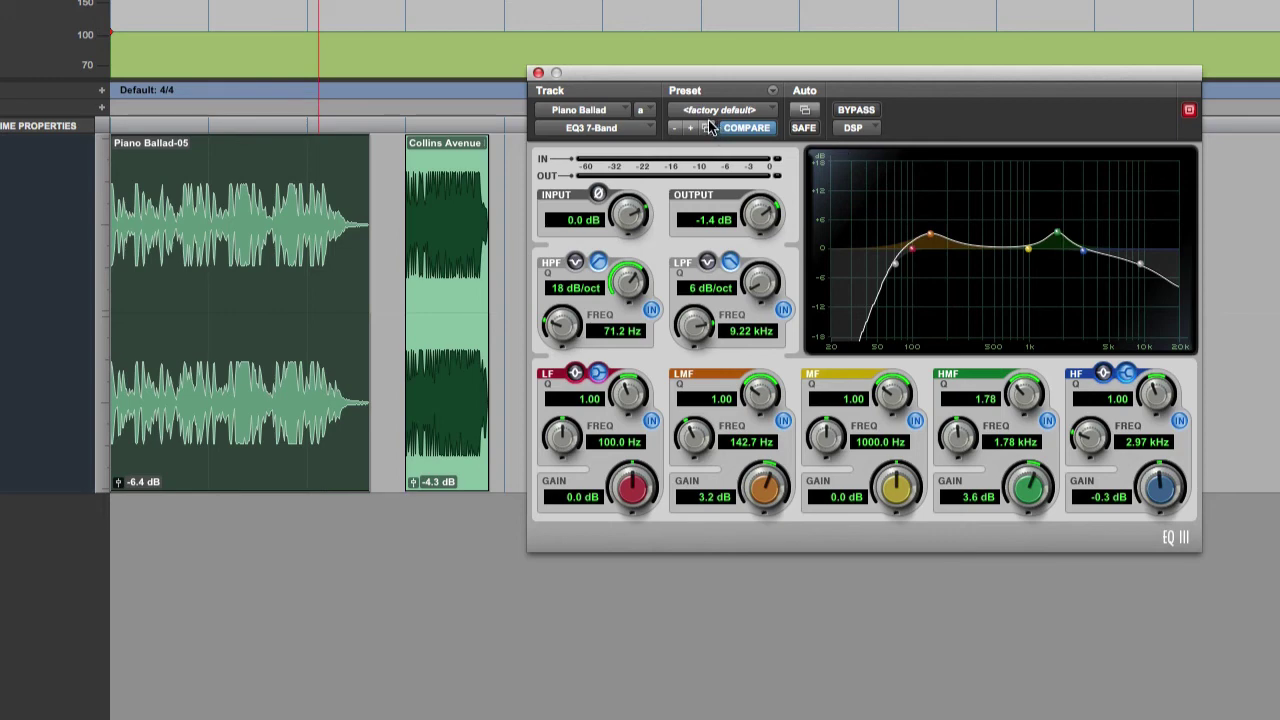
Select the Collins Avenue clip and load the EQ3 <factory default> preset.
click(441, 456)
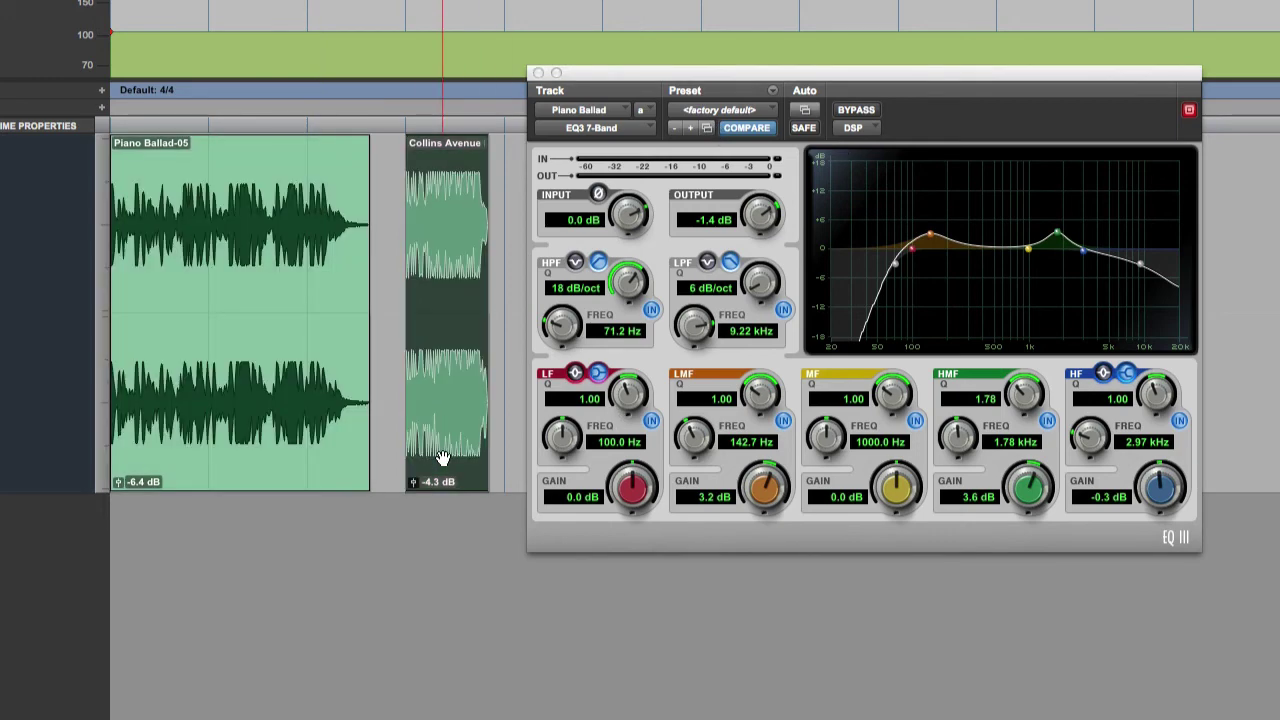
click(707, 110)
click(753, 108)
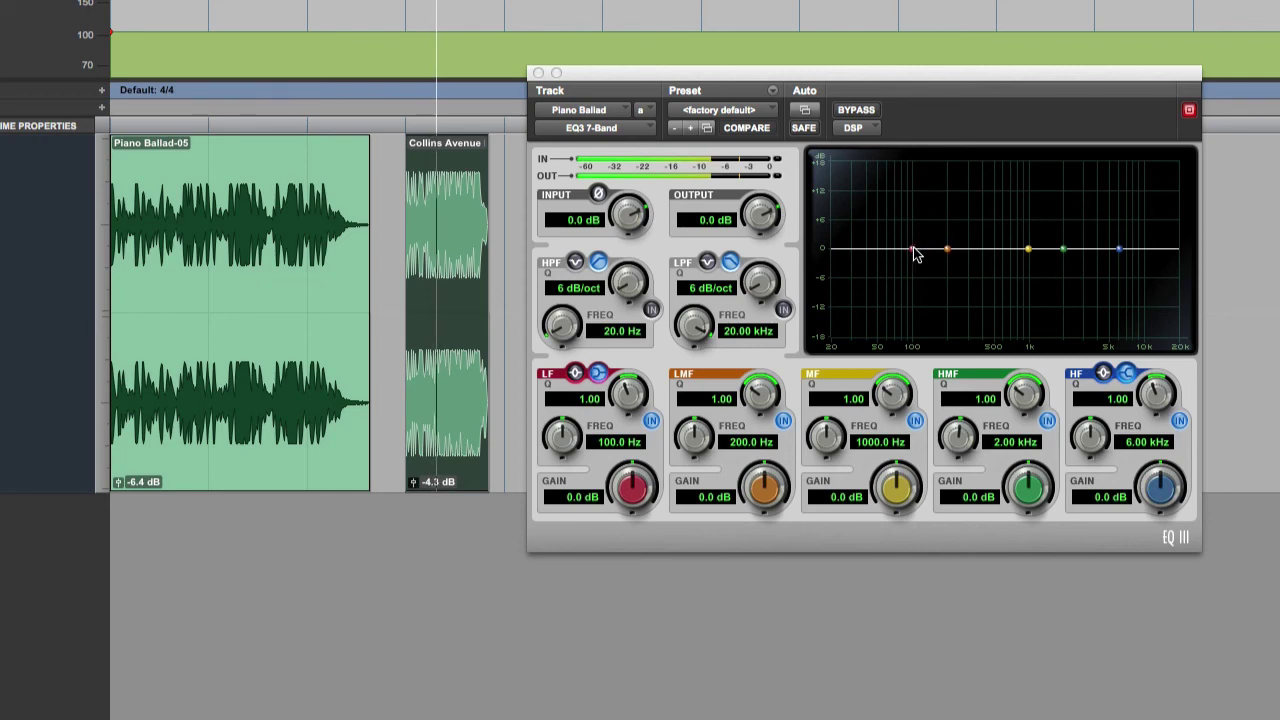
Boost LF 2.0 dB at 124.2 Hz, HF 4.8 dB at 12.67 kHz, and HMF 2.6 dB at 2.04 kHz.
drag(917, 251, 924, 246)
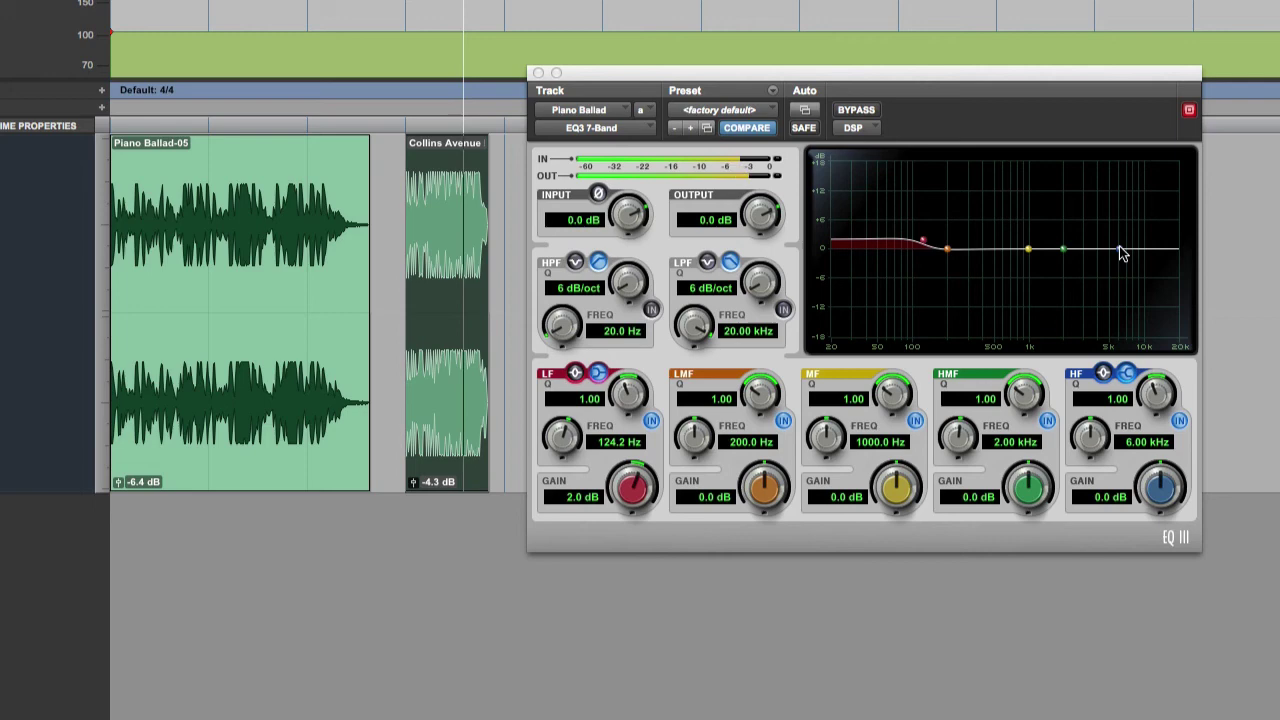
drag(1119, 246, 1156, 228)
mouse_move(1064, 249)
mouse_down()
mouse_move(1089, 248)
mouse_move(1036, 236)
mouse_move(1040, 216)
mouse_move(1023, 222)
mouse_move(1075, 240)
mouse_move(1062, 226)
mouse_move(1064, 238)
mouse_up()
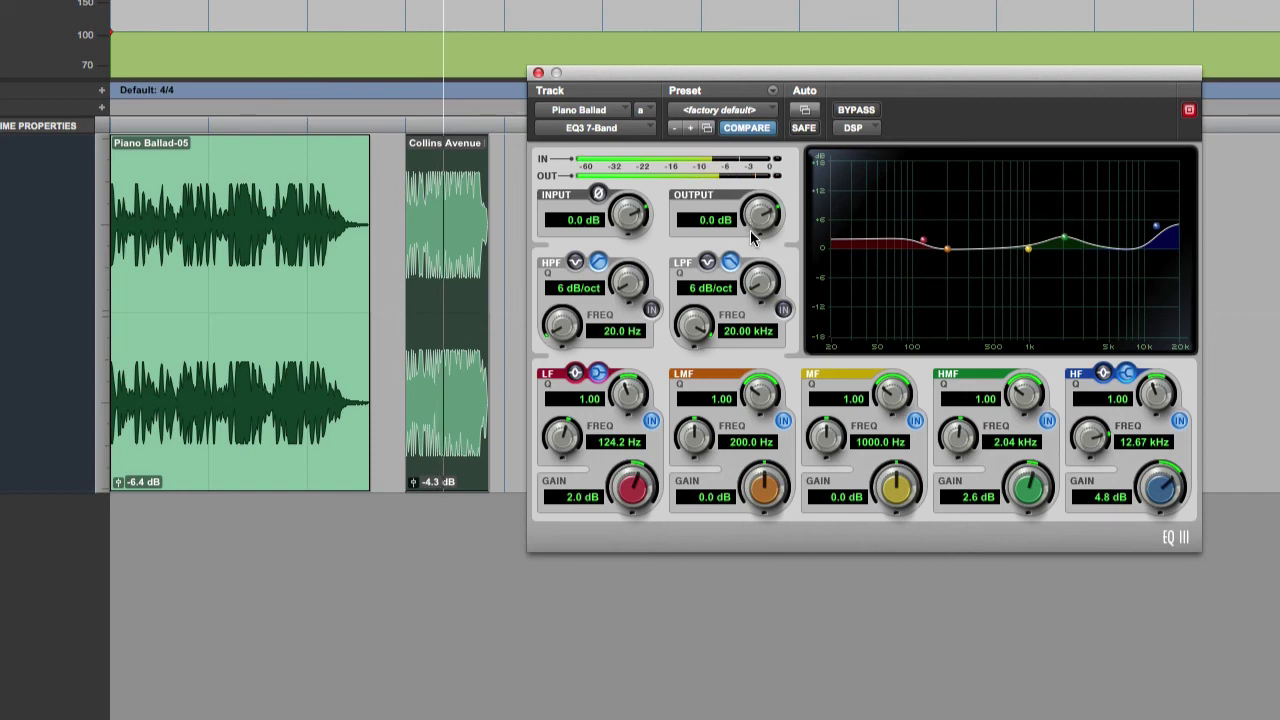
Trim the EQ output to -1.3 dB and raise the low boost to 3.4 dB at 142.7 Hz, comparing with bypass.
drag(752, 236, 756, 242)
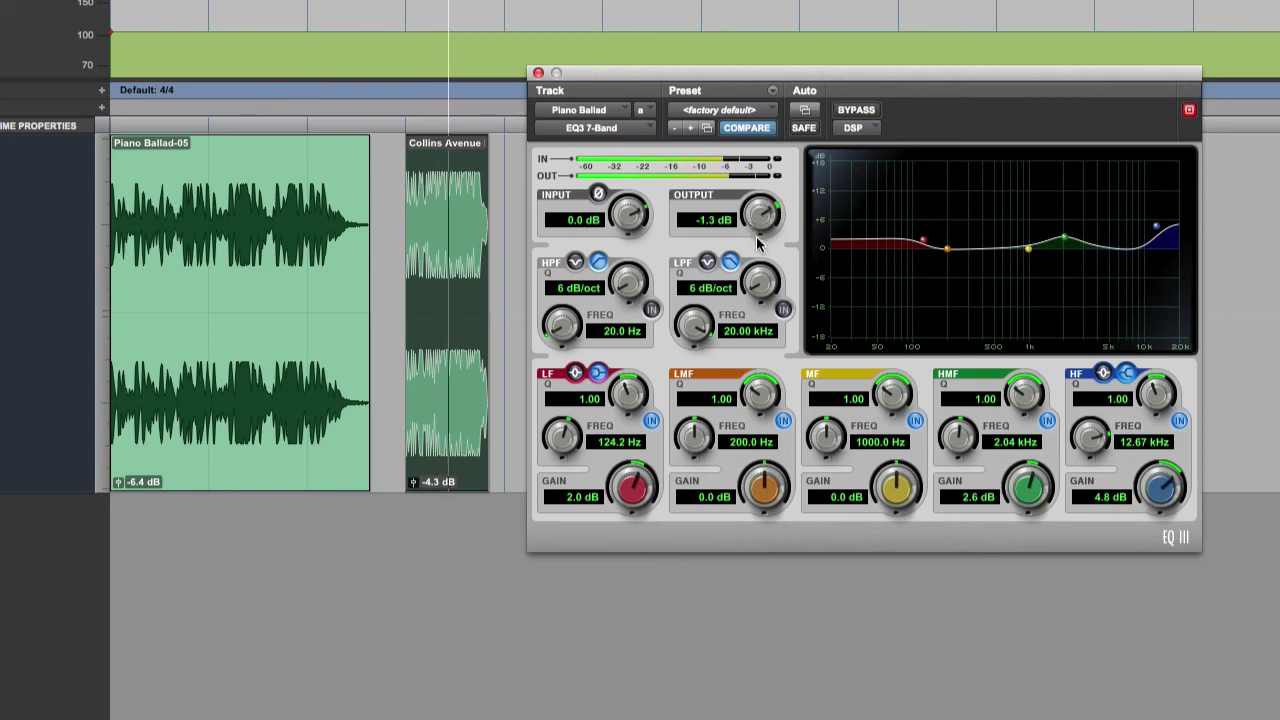
click(850, 110)
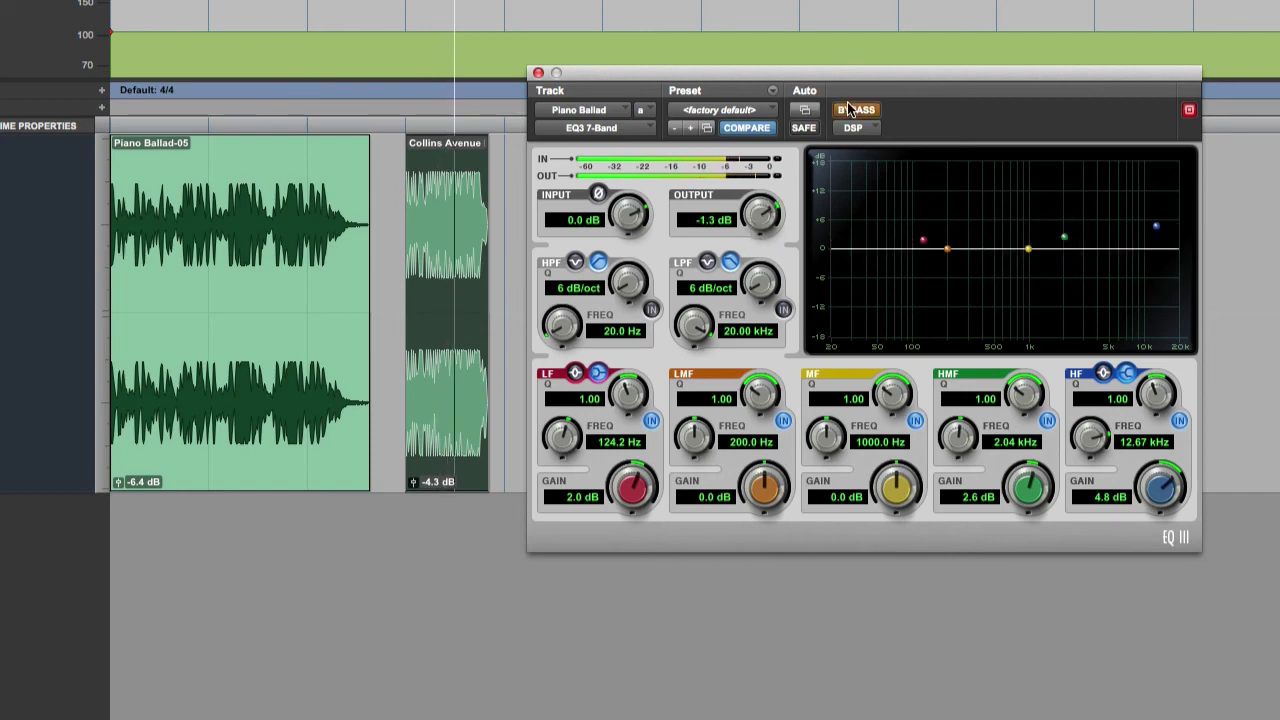
click(853, 112)
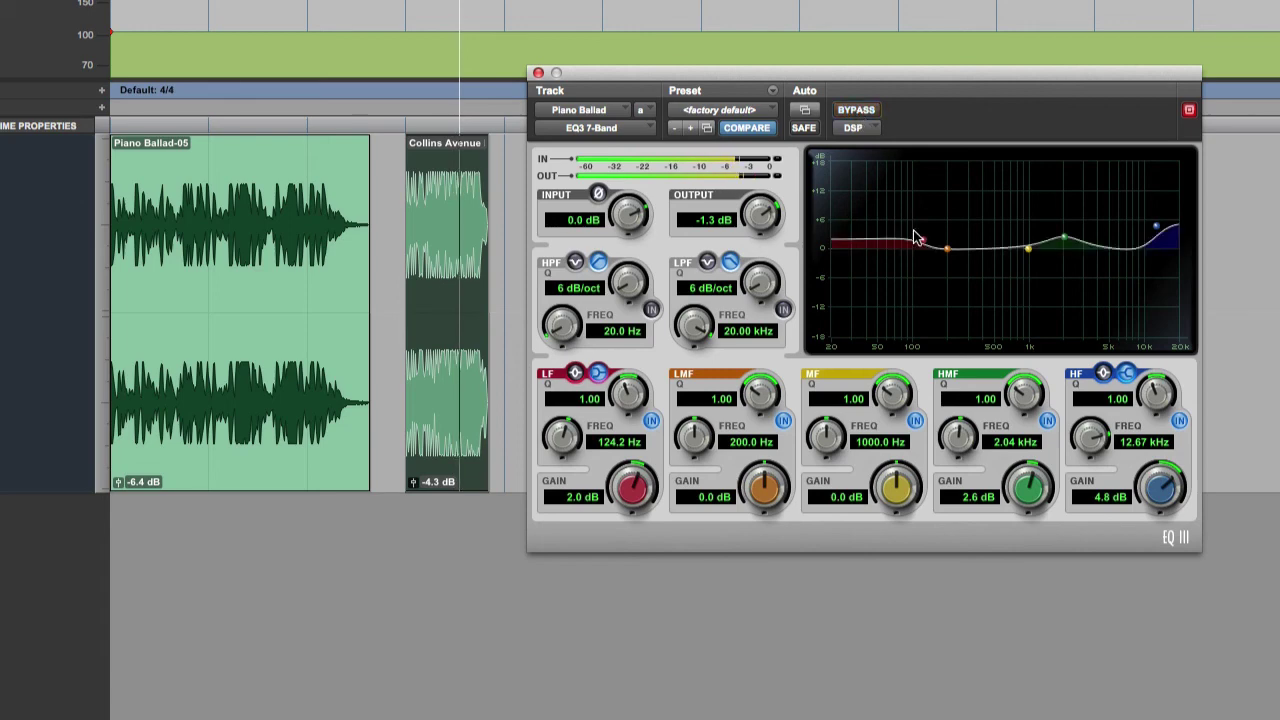
drag(916, 238, 930, 238)
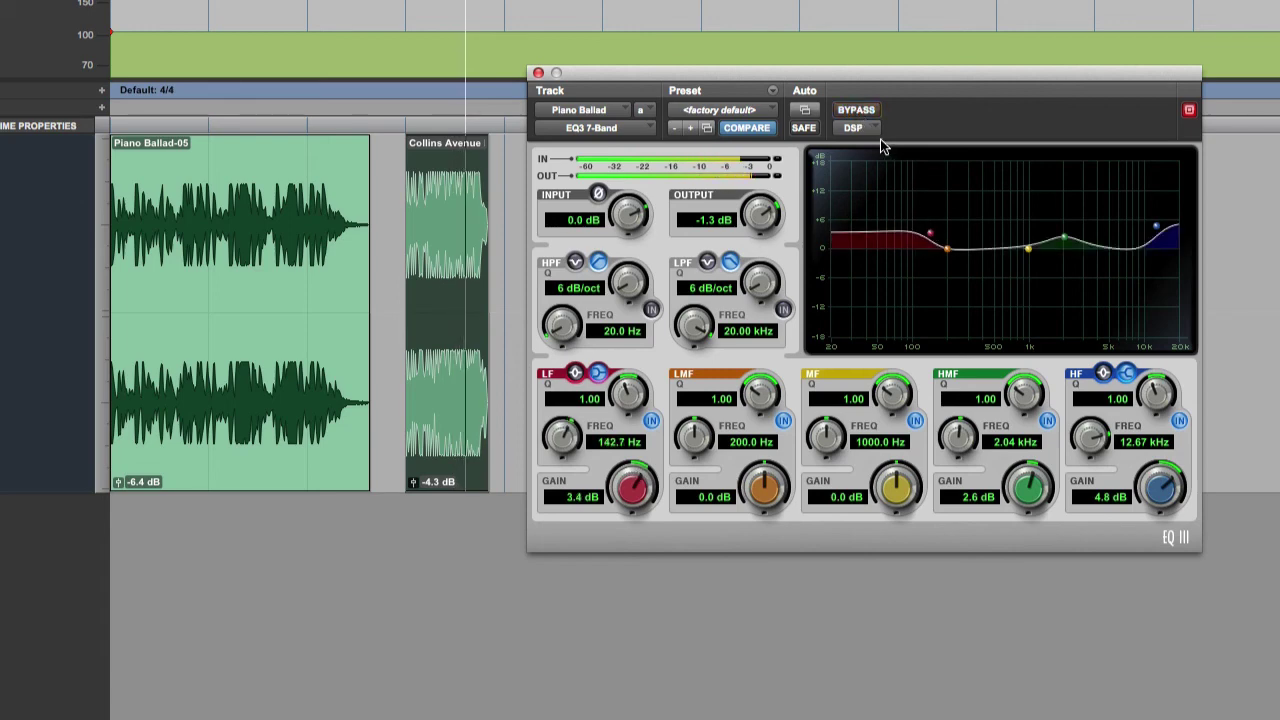
click(866, 112)
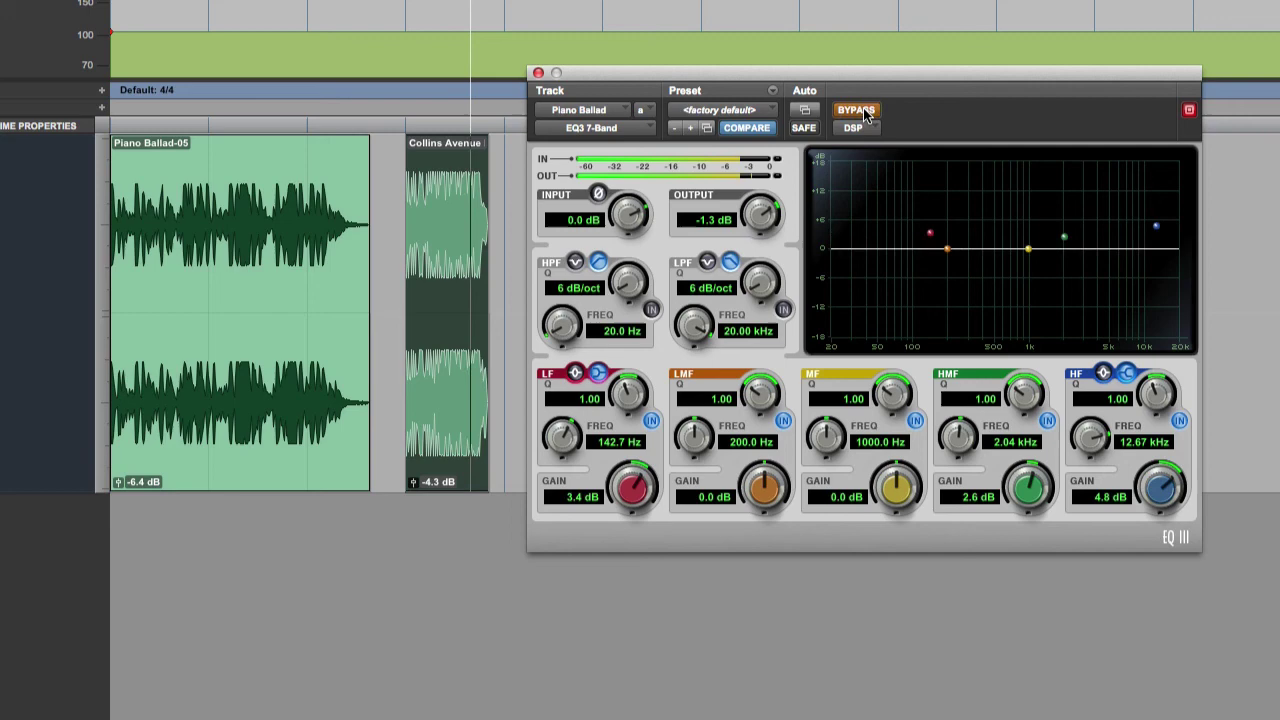
click(866, 112)
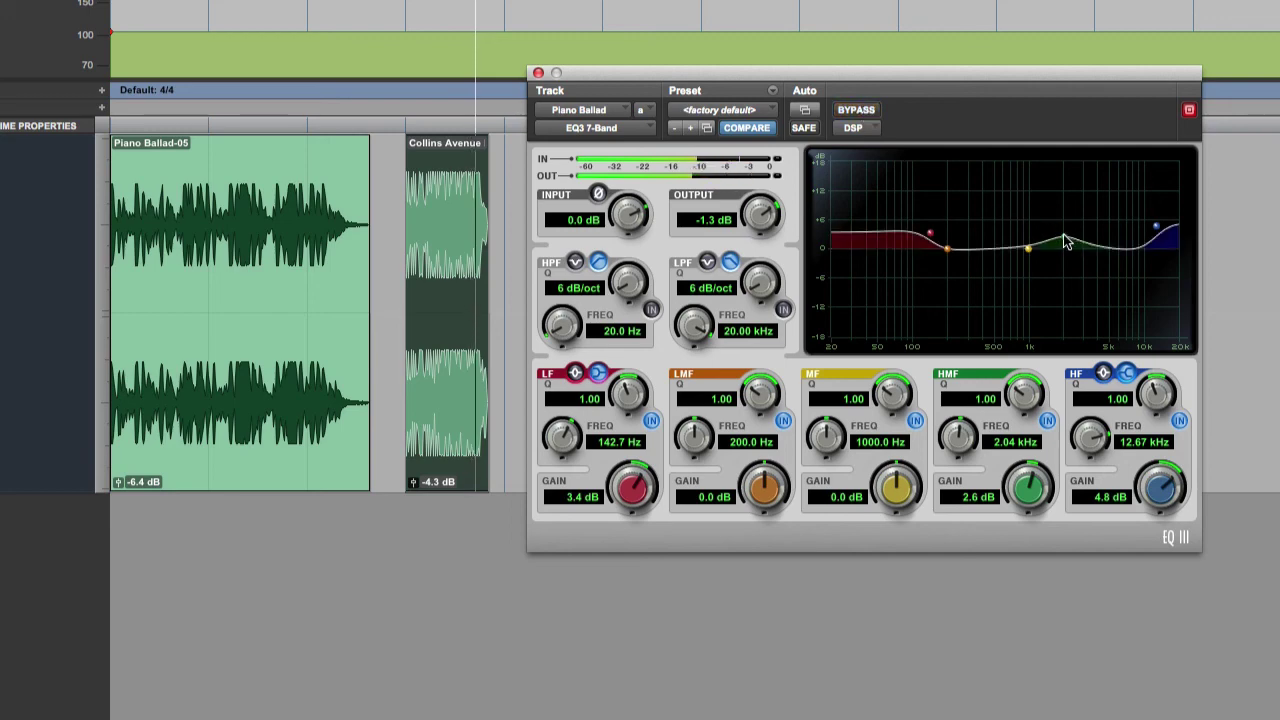
Raise the high-mid boost to 3.6 dB at 2.00 kHz, A/B against bypass, and leave the EQ engaged.
drag(1065, 242, 1063, 235)
click(866, 112)
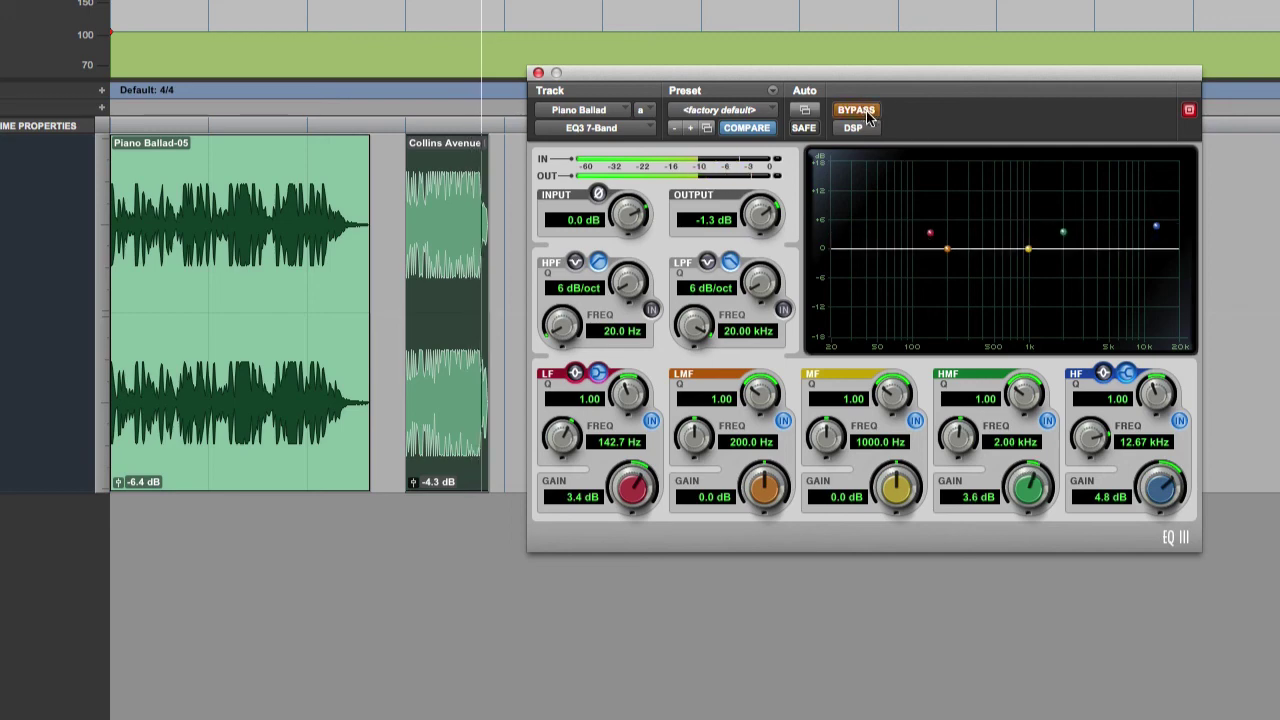
click(866, 112)
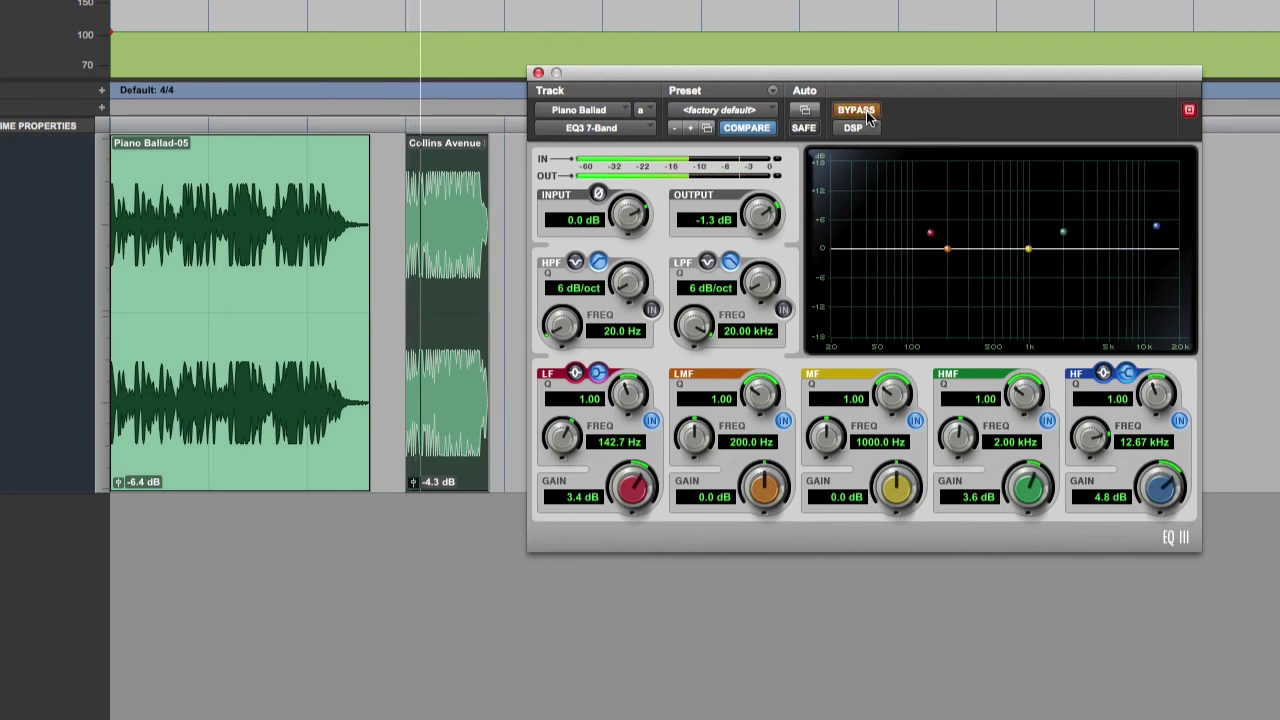
click(858, 111)
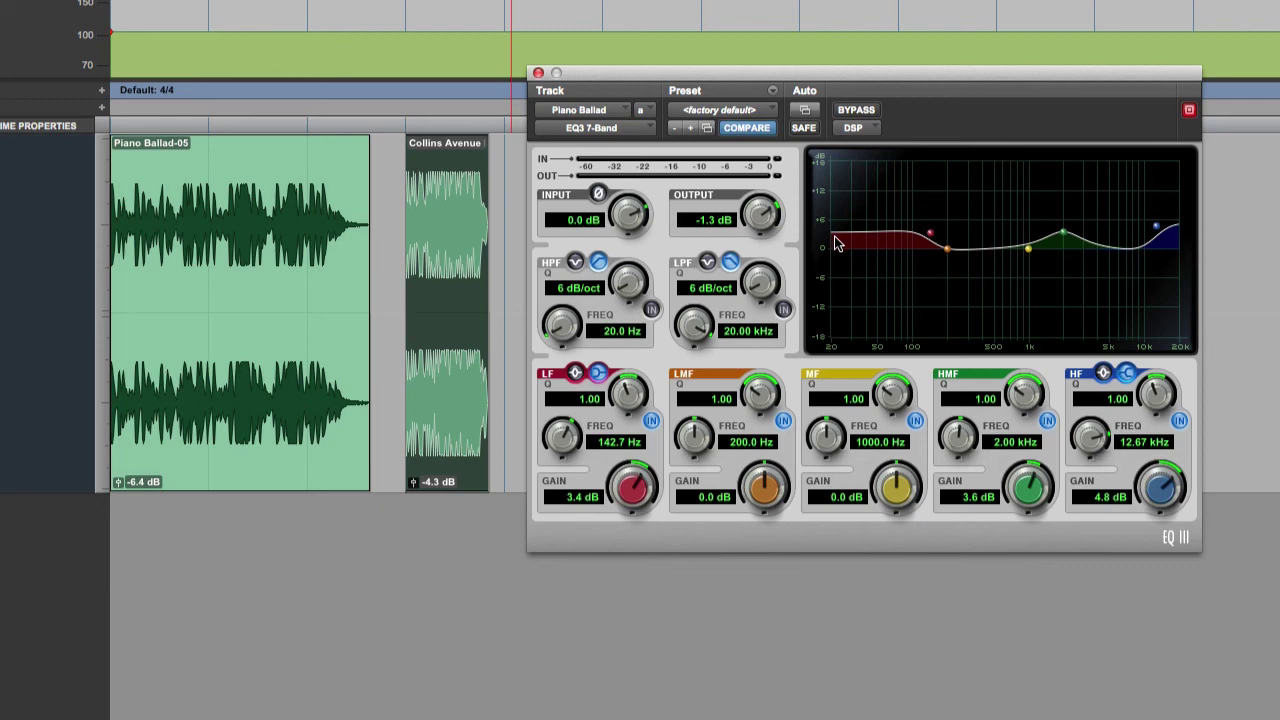
key(space)
click(276, 438)
click(273, 444)
key(space)
Cut the mid band -2.6 dB at 370.1 Hz with Q 5.10, comparing with bypass, then stop playback.
drag(1029, 248, 995, 315)
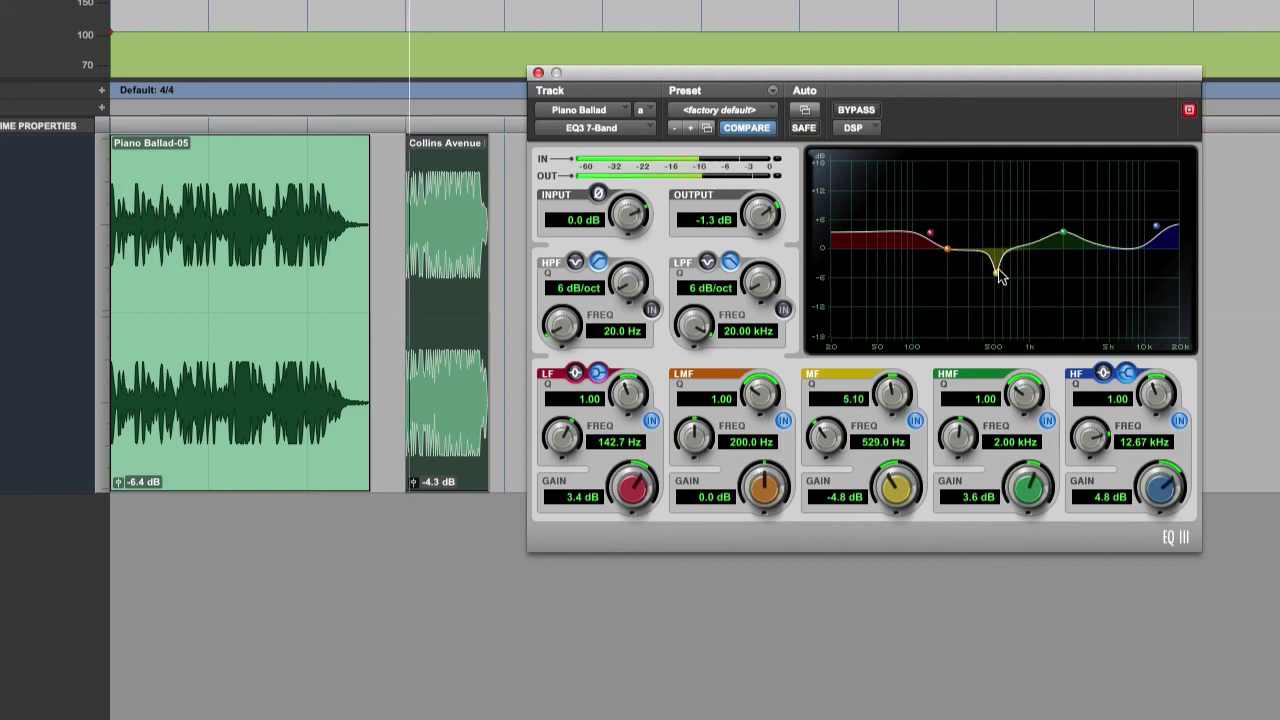
click(858, 115)
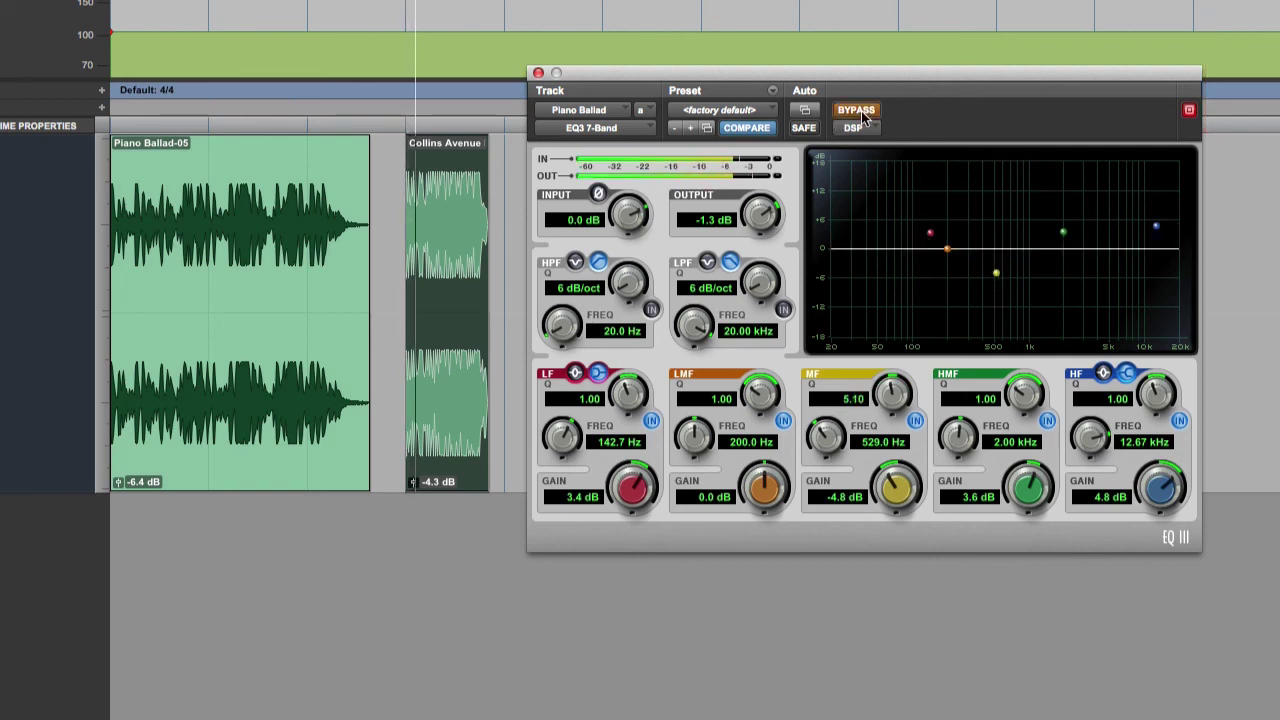
click(858, 112)
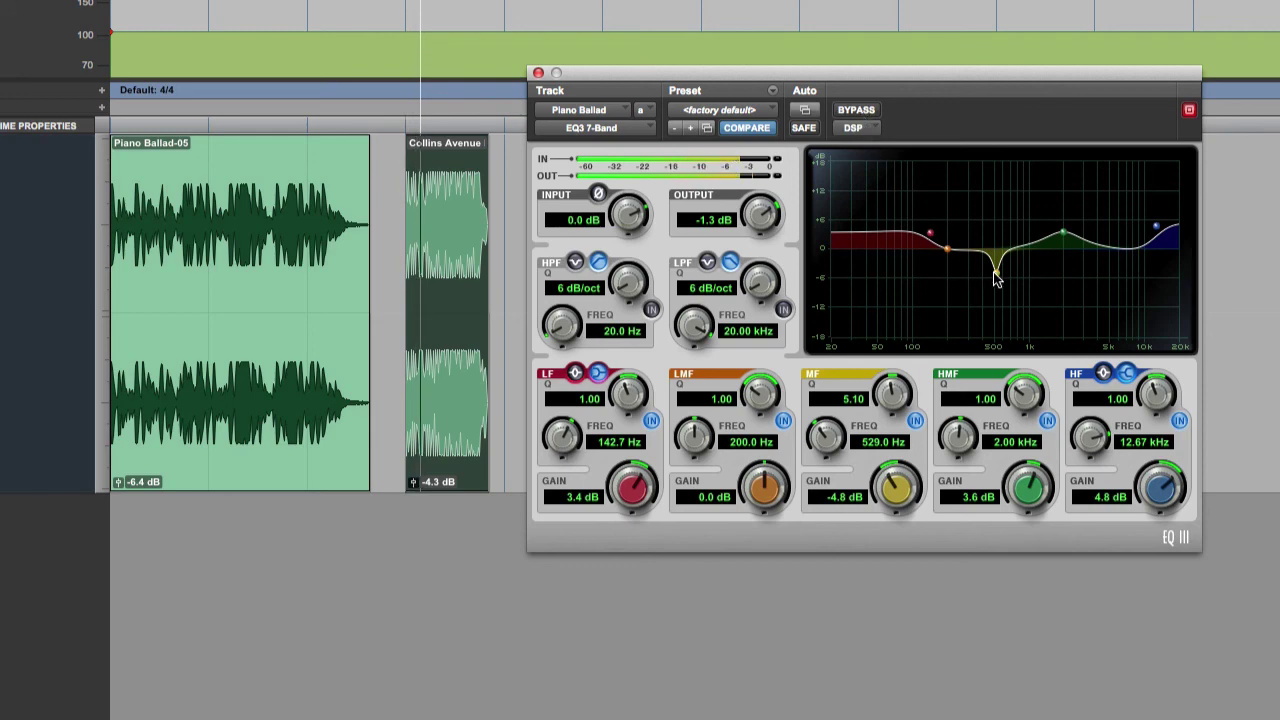
mouse_move(996, 272)
mouse_down()
mouse_move(980, 245)
mouse_move(990, 220)
mouse_move(972, 215)
mouse_move(978, 262)
mouse_up()
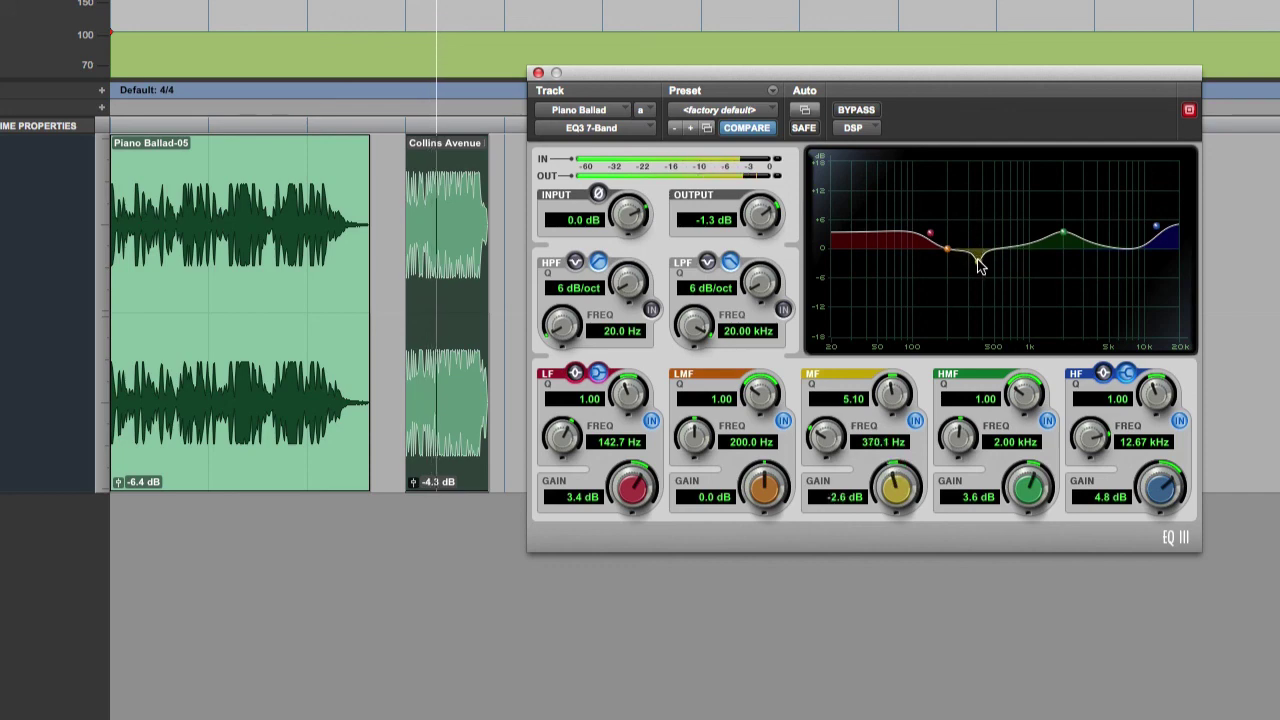
click(867, 117)
click(865, 115)
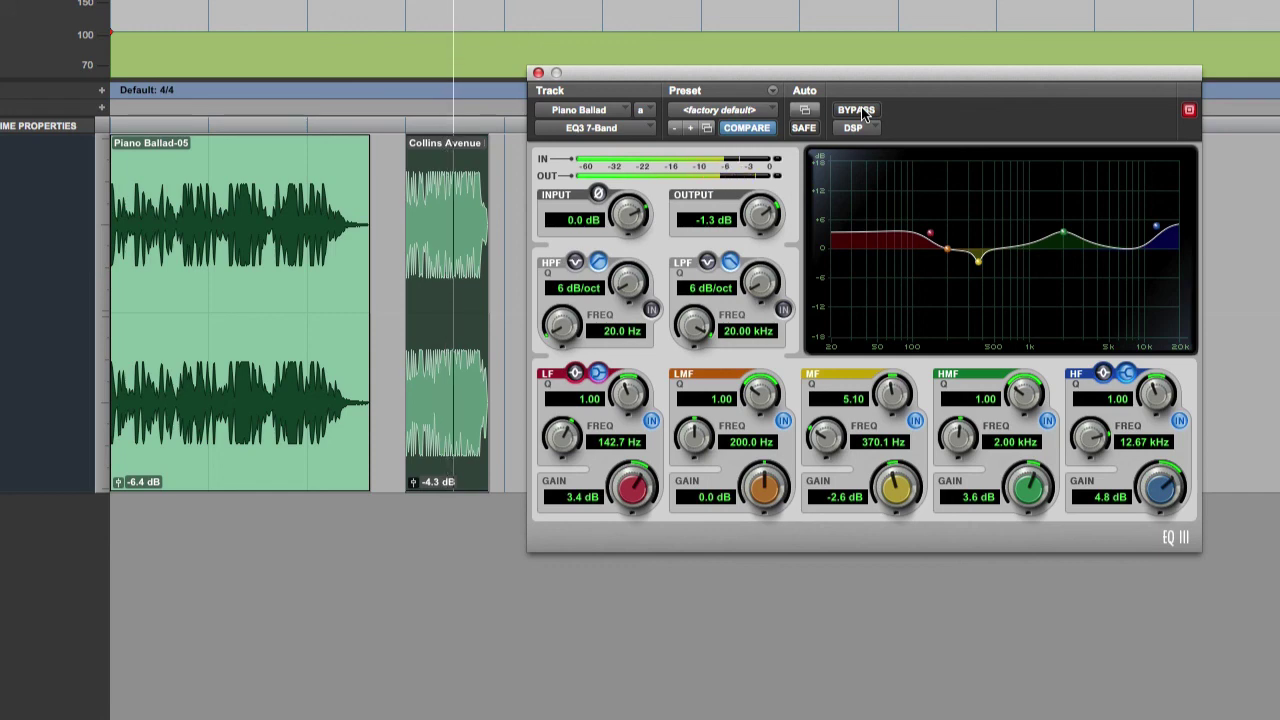
key(space)
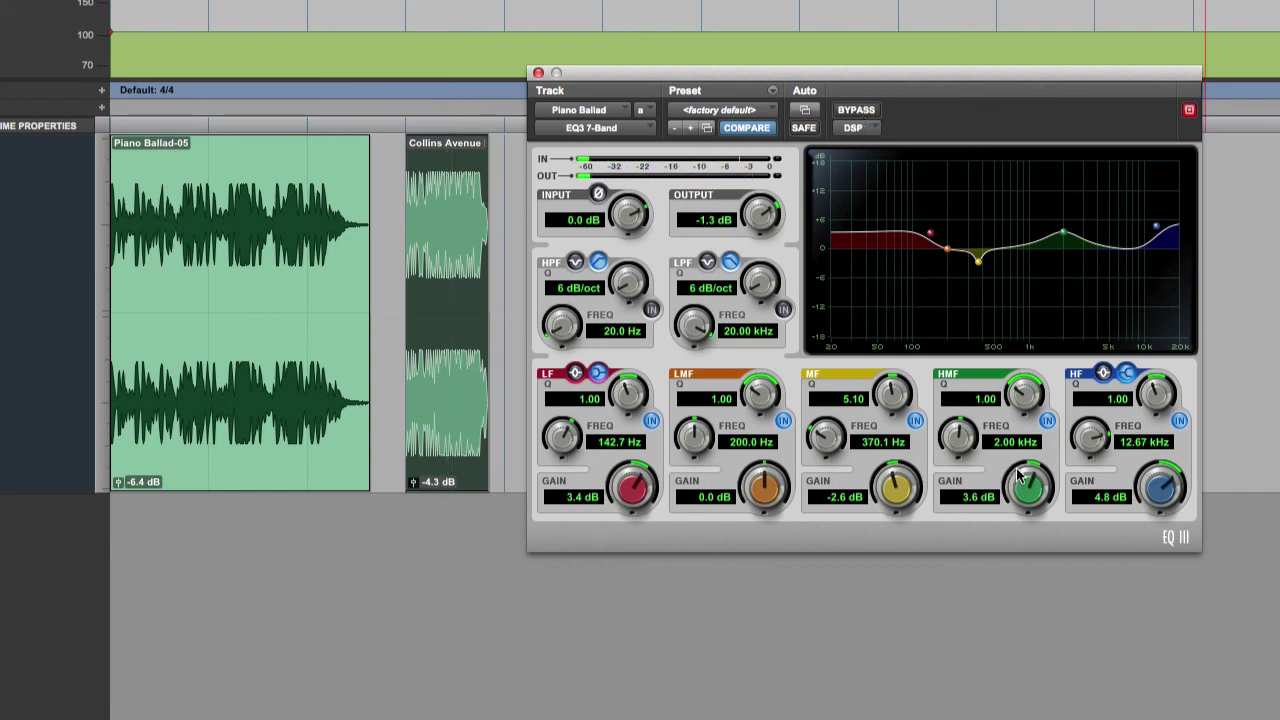